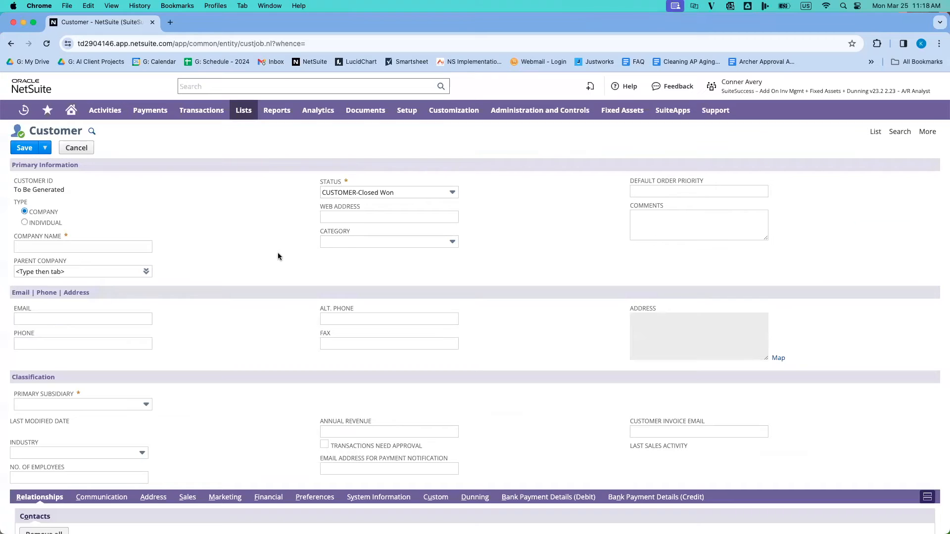
# Step: Fill in the new customer's company name as Rite Aid, enter its contact e-mail and set the primary subsidiary to United States
pyautogui.click(138, 247)
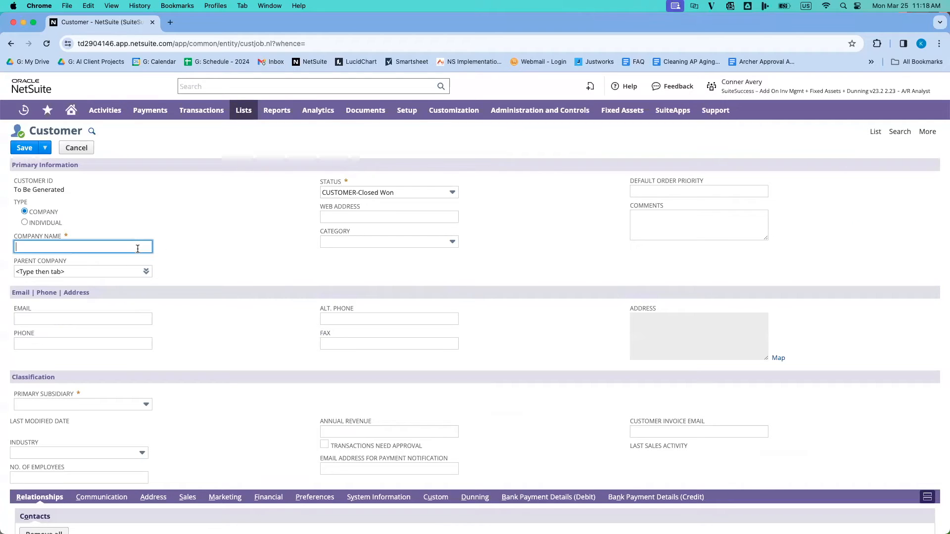
pyautogui.write('Rite Aid')
pyautogui.click(138, 317)
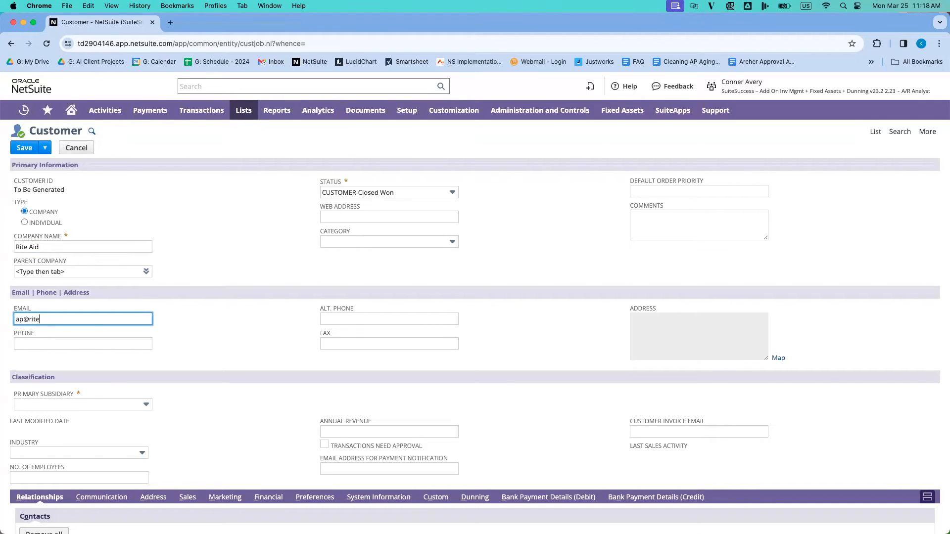
pyautogui.press('Tab')
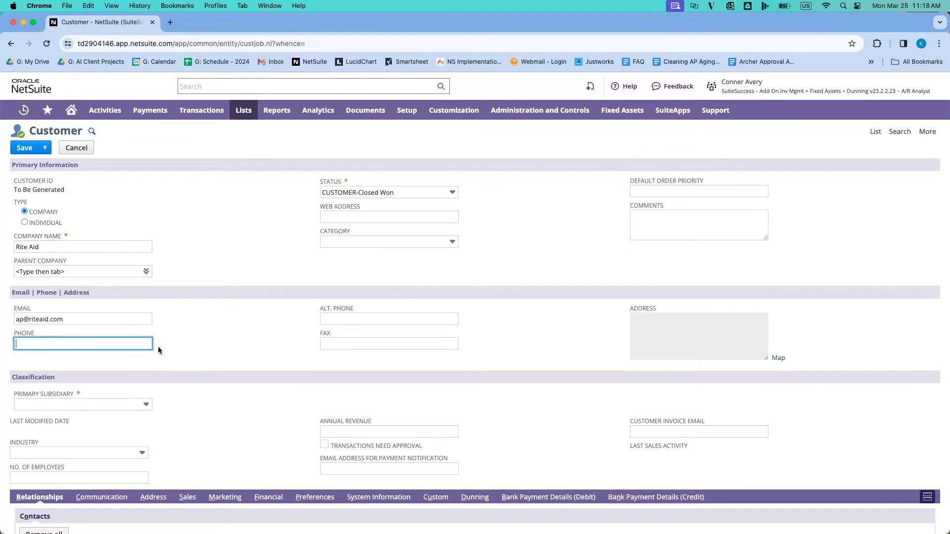
pyautogui.click(147, 405)
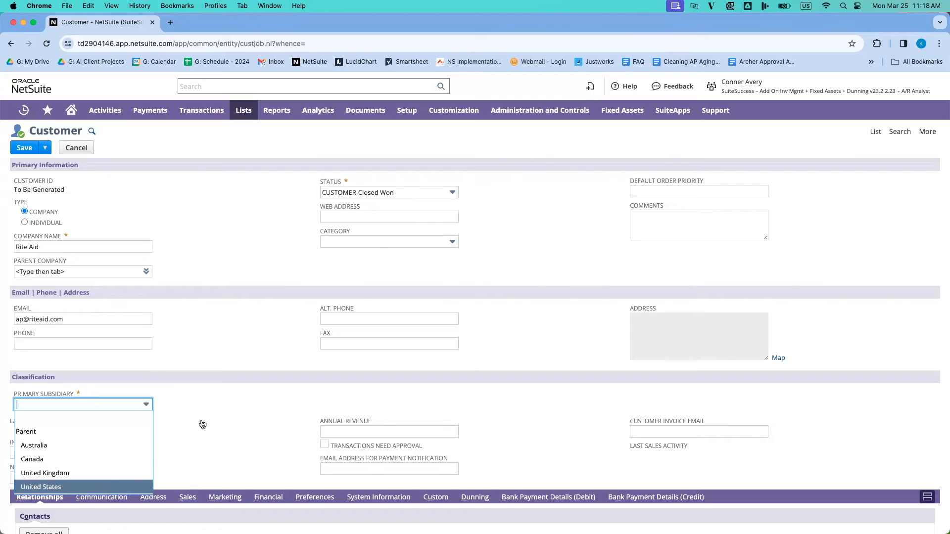
pyautogui.click(139, 485)
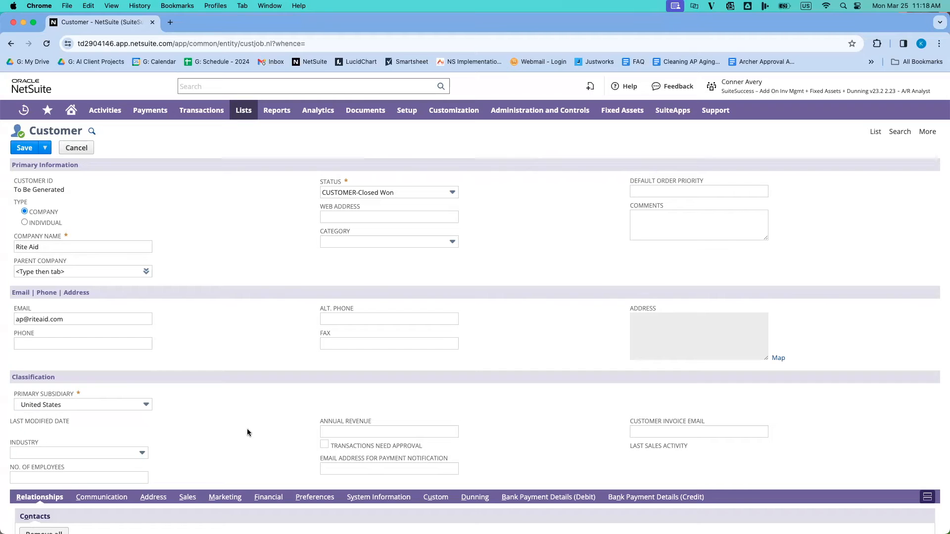
# Step: In the customer's financial details, set the default receivables account to Trade Receivables and the terms to Net 30
pyautogui.scroll(-3, 251, 428)
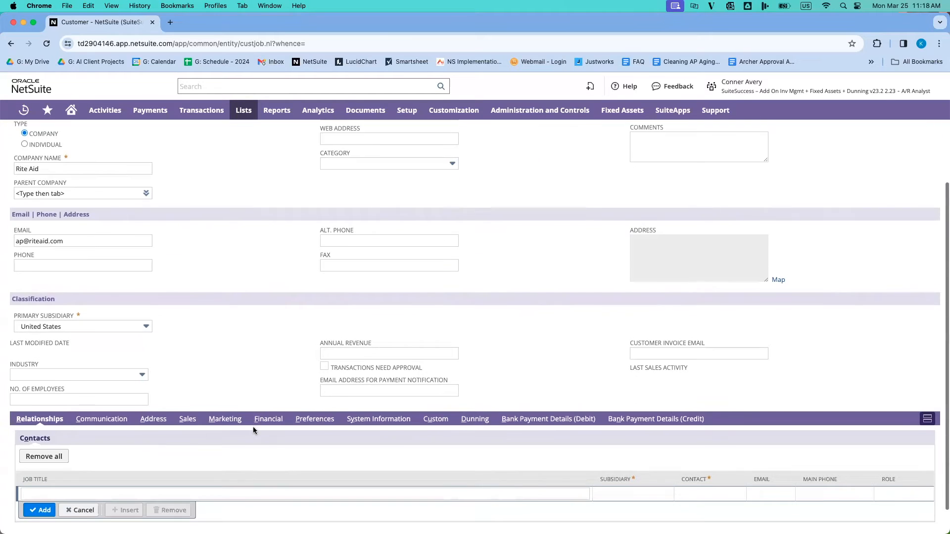
pyautogui.scroll(-1, 253, 430)
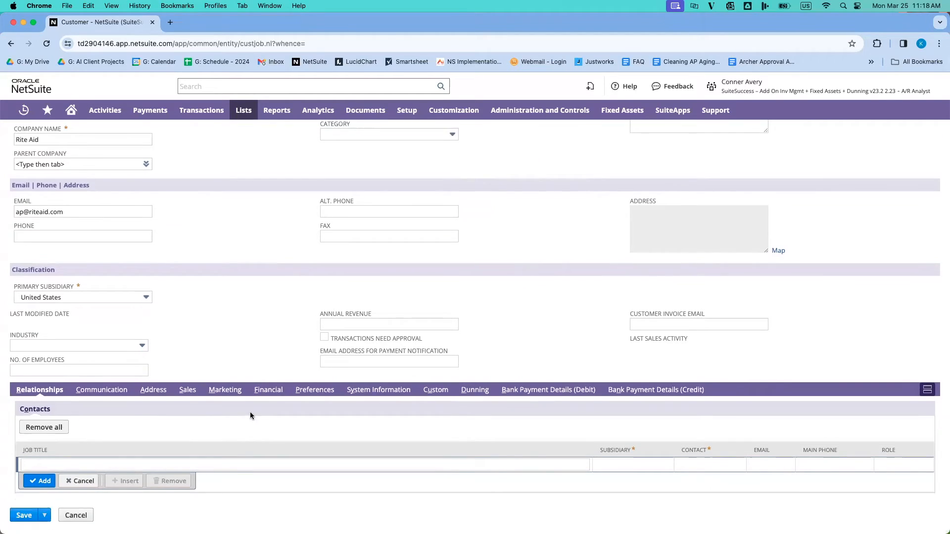
pyautogui.click(269, 391)
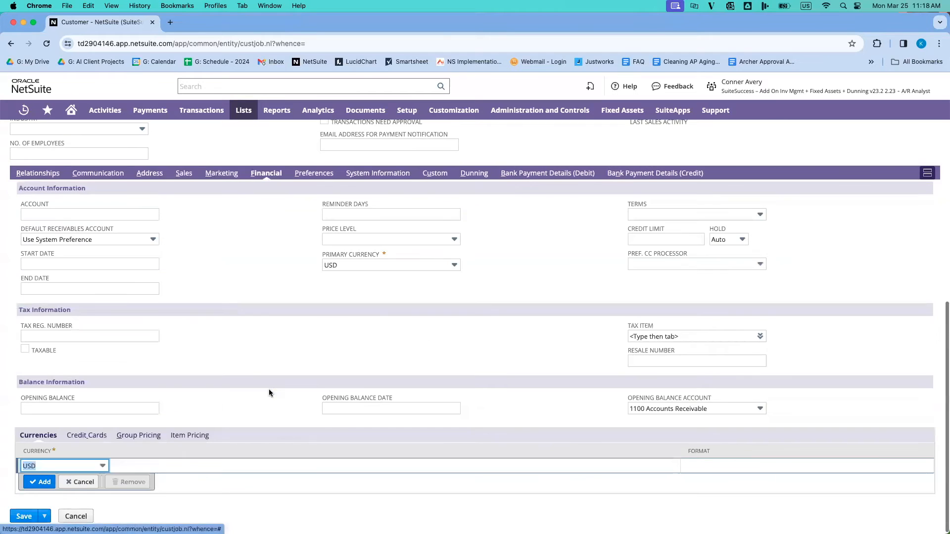
pyautogui.click(154, 240)
pyautogui.click(154, 282)
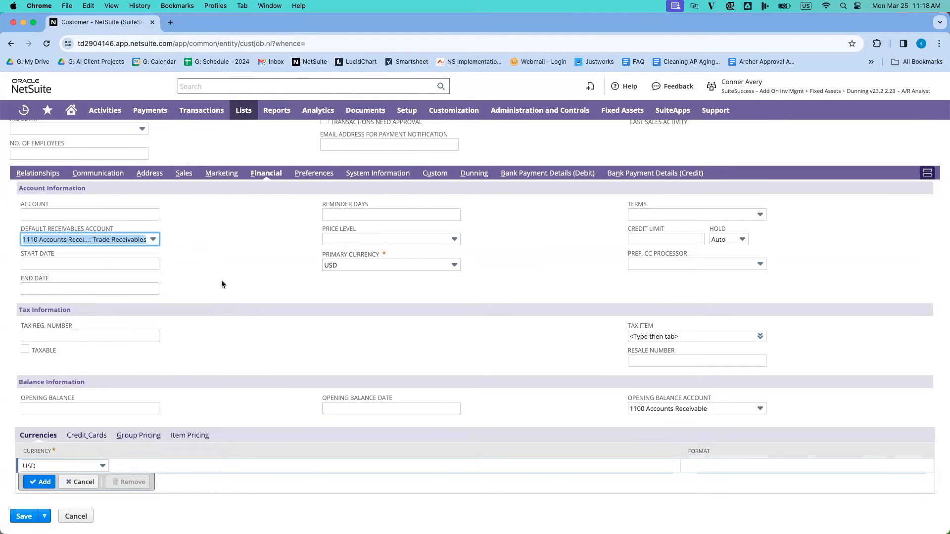
pyautogui.click(658, 217)
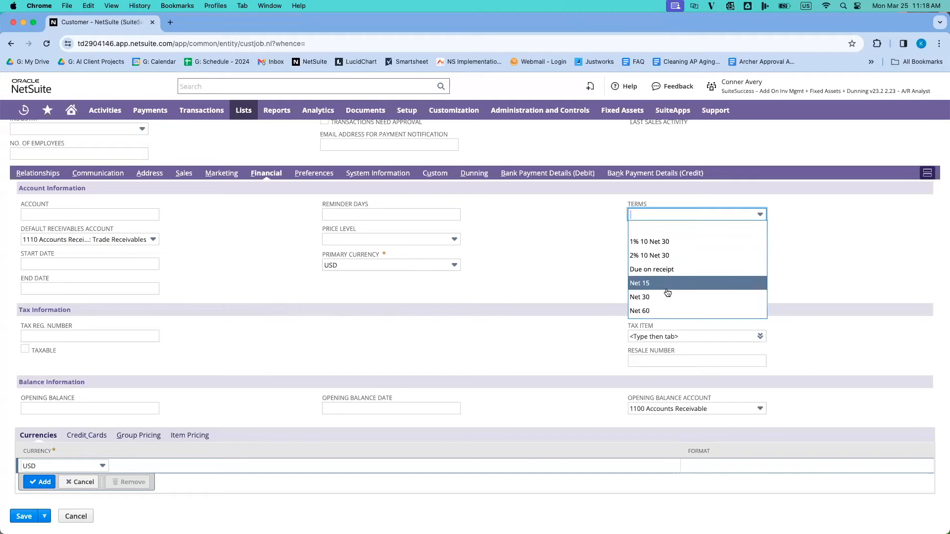
pyautogui.click(667, 297)
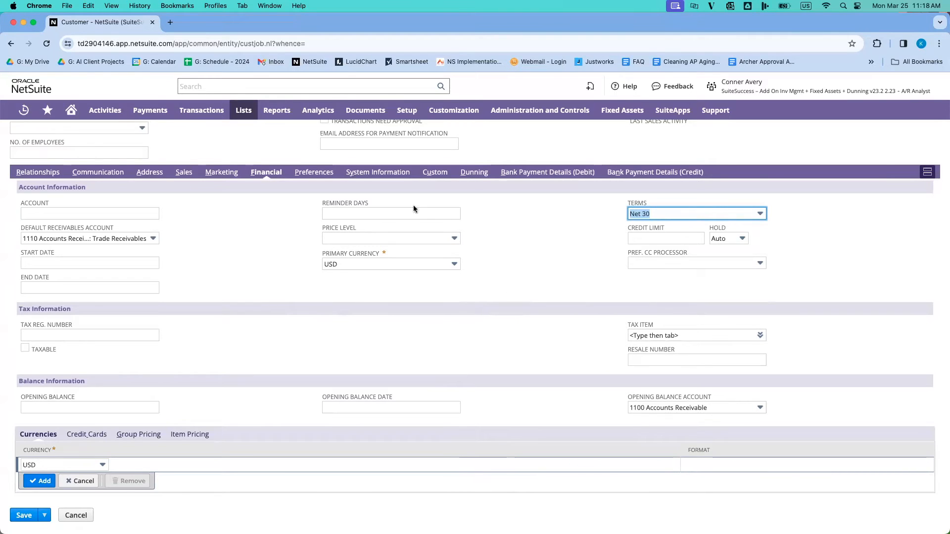
# Step: Open the customer's default shipping and billing address for editing and fill in its street and city
pyautogui.click(150, 171)
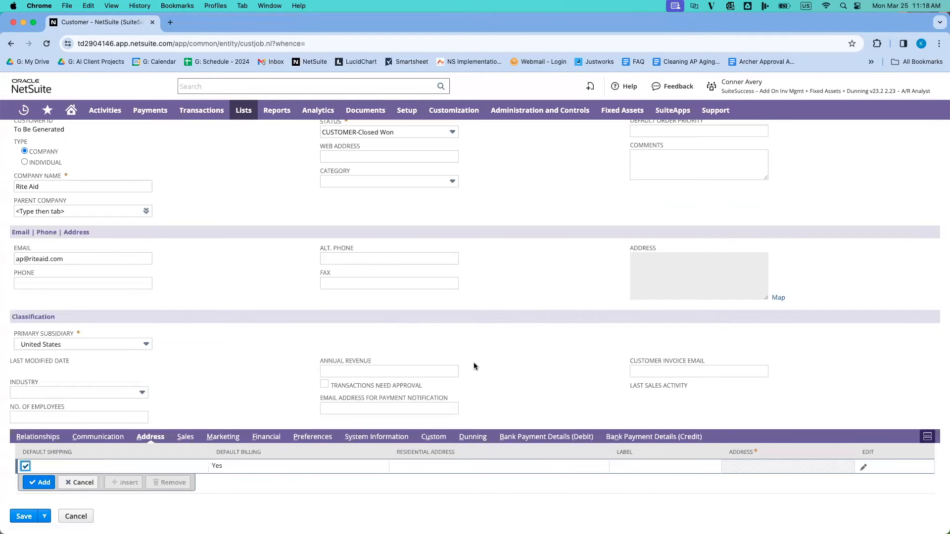
pyautogui.click(864, 467)
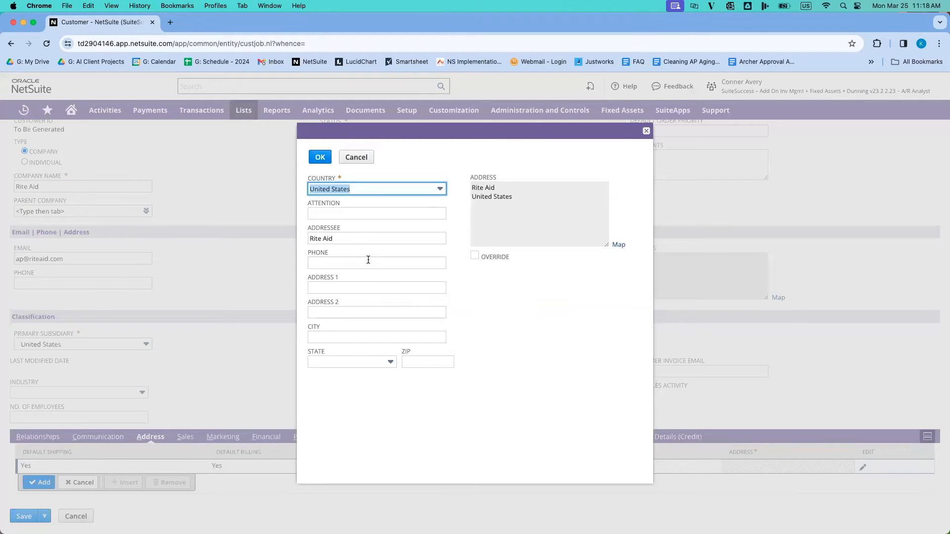
pyautogui.click(356, 285)
pyautogui.click(387, 310)
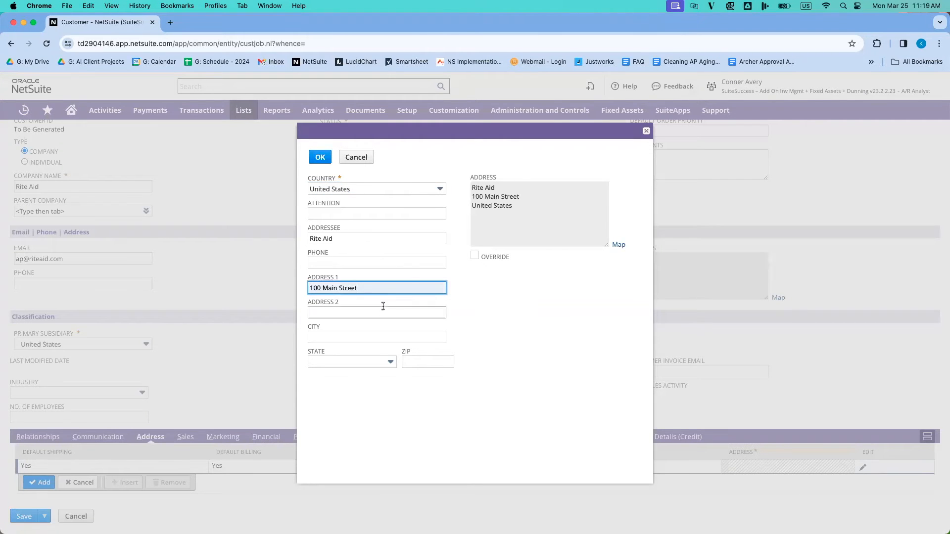
pyautogui.click(376, 336)
pyautogui.click(377, 357)
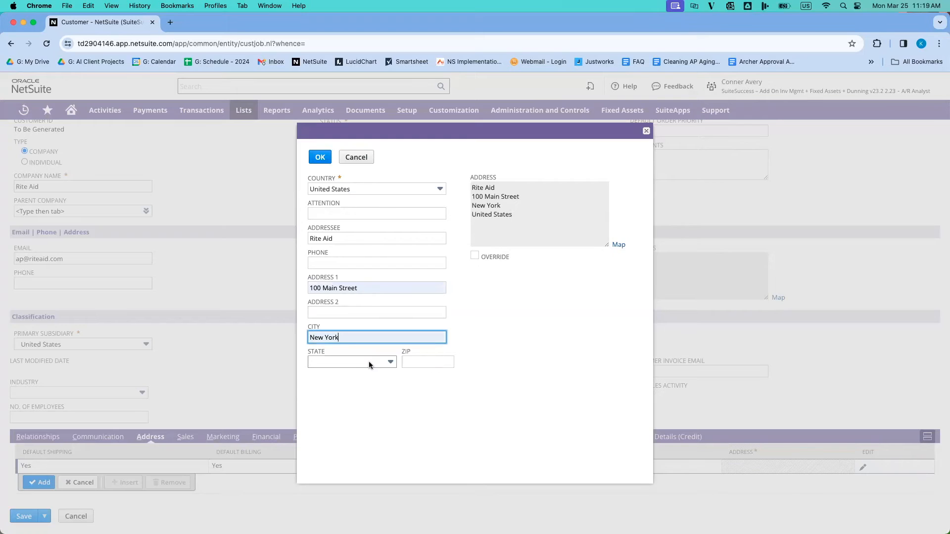
# Step: Complete the address with its state and ZIP code, accept it and save the customer record
pyautogui.click(372, 362)
pyautogui.write('New York')
pyautogui.press('Tab')
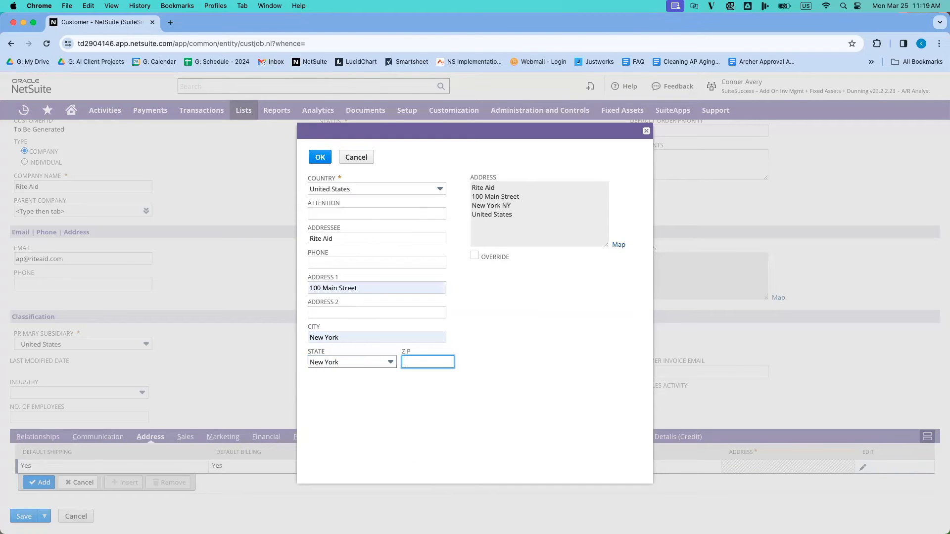
pyautogui.click(427, 363)
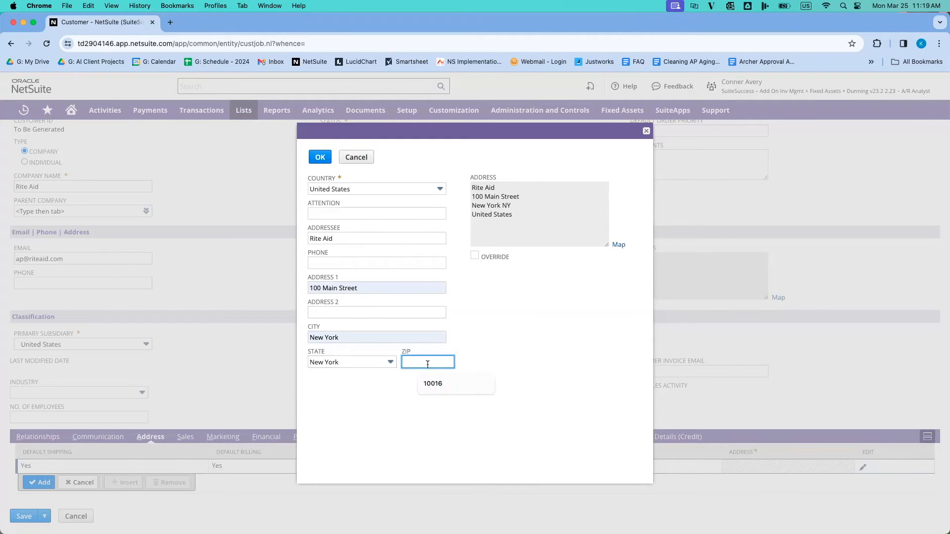
pyautogui.click(446, 384)
pyautogui.click(320, 158)
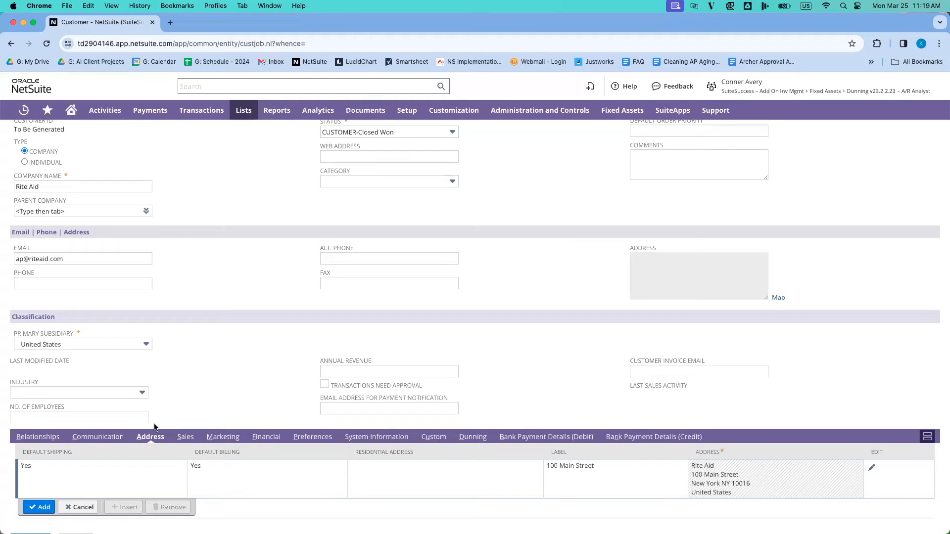
pyautogui.scroll(-1, 142, 429)
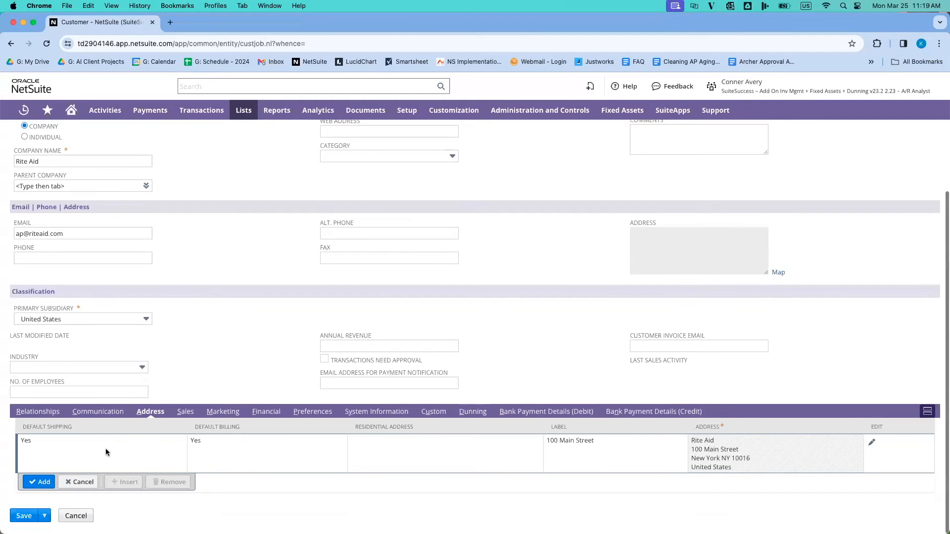
pyautogui.click(25, 517)
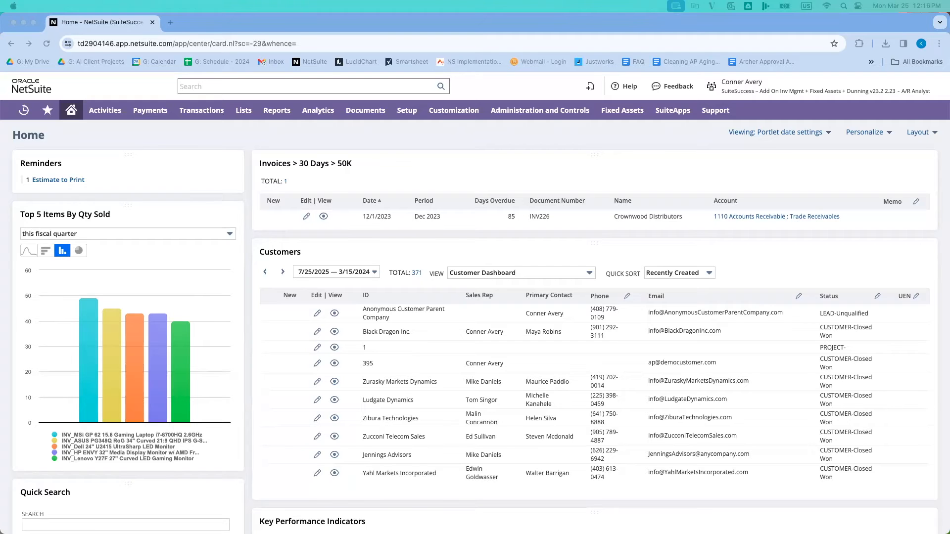
# Step: From the list of sales orders ready to invoice, open the Rite Aid order's invoice in a new browser tab
pyautogui.click(197, 128)
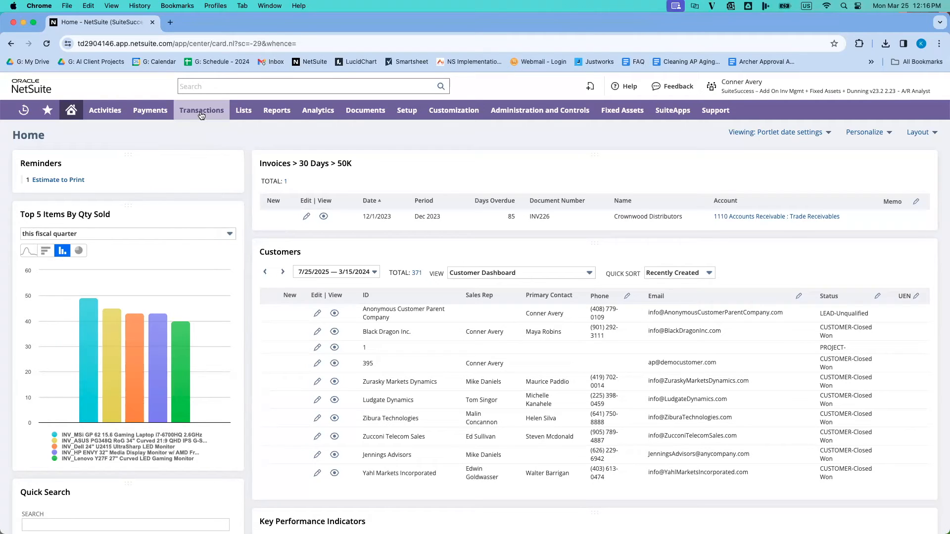
pyautogui.moveTo(201, 116)
pyautogui.moveTo(230, 189)
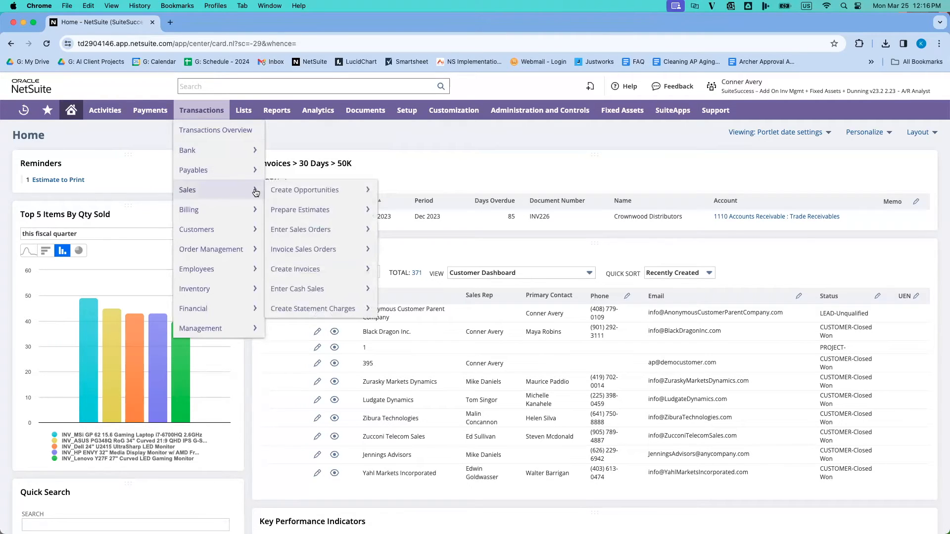
pyautogui.click(329, 249)
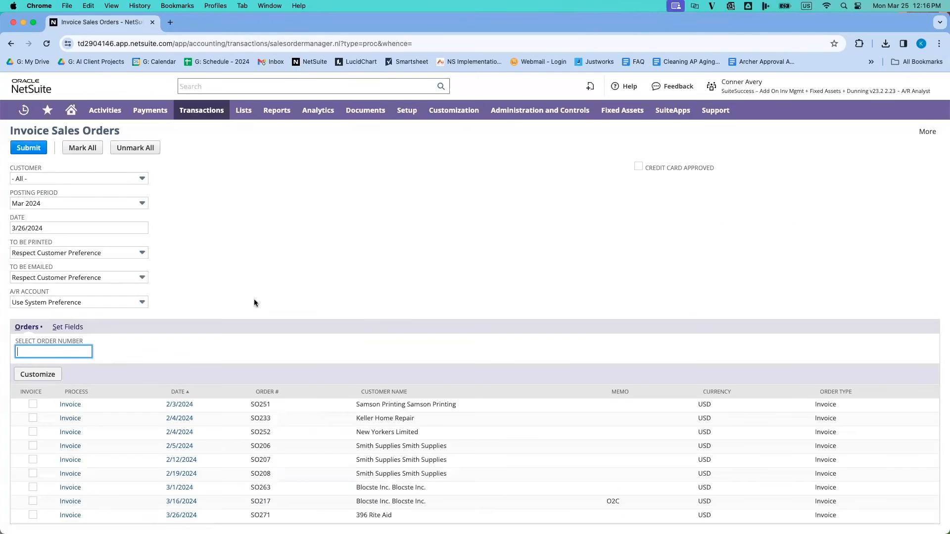
pyautogui.scroll(-2, 254, 299)
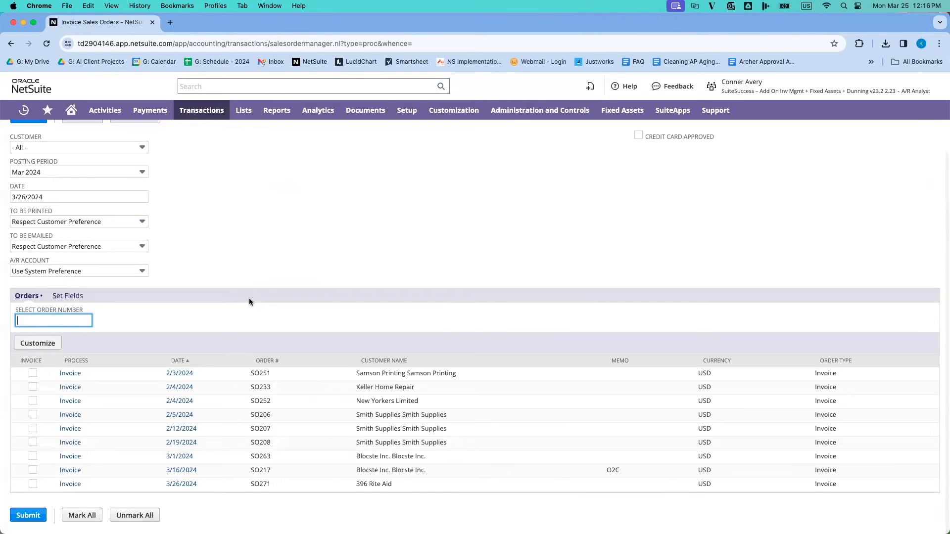
pyautogui.rightClick(77, 483)
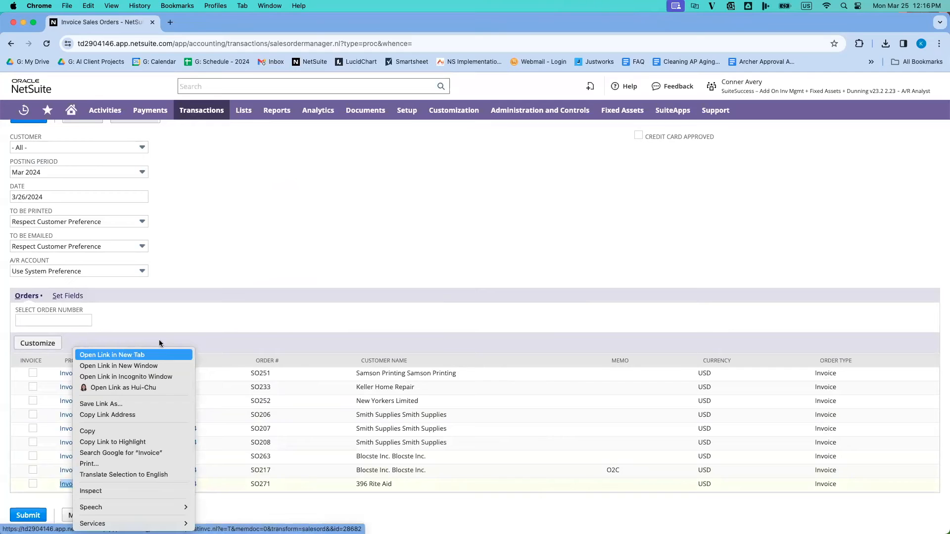
pyautogui.click(131, 355)
pyautogui.hotkey('ctrl', 'Tab')
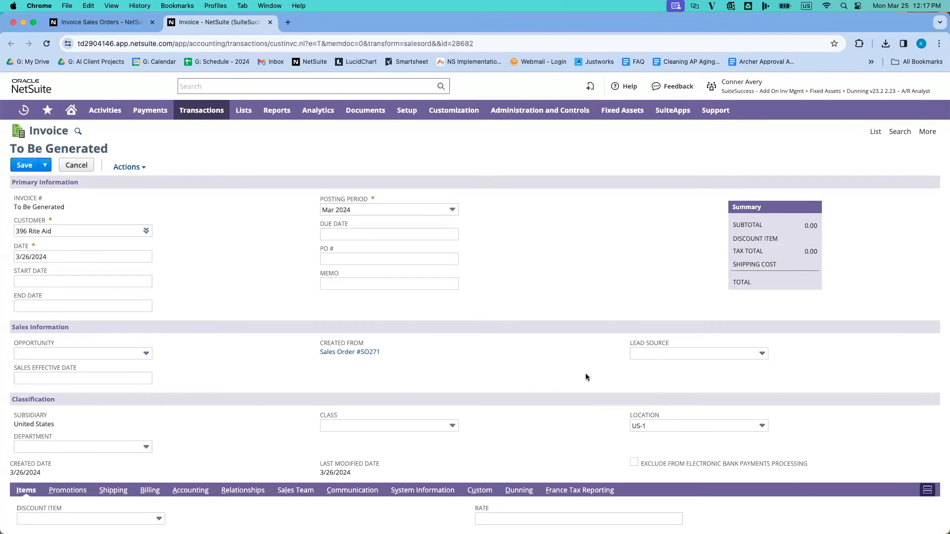
# Step: Review the invoice's Product 1 line and its inventory detail, checking lot numbers, expiration dates and quantities
pyautogui.scroll(-5, 584, 373)
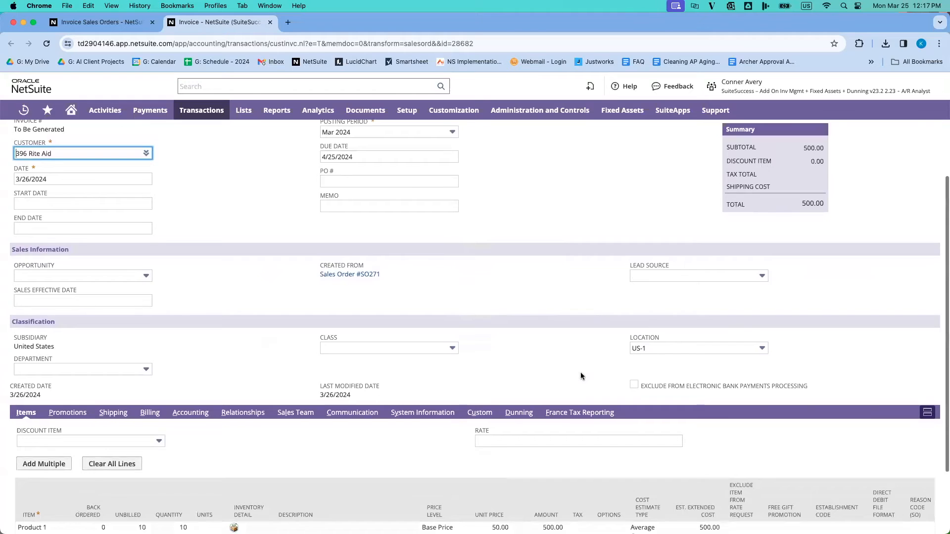
pyautogui.scroll(-2, 580, 372)
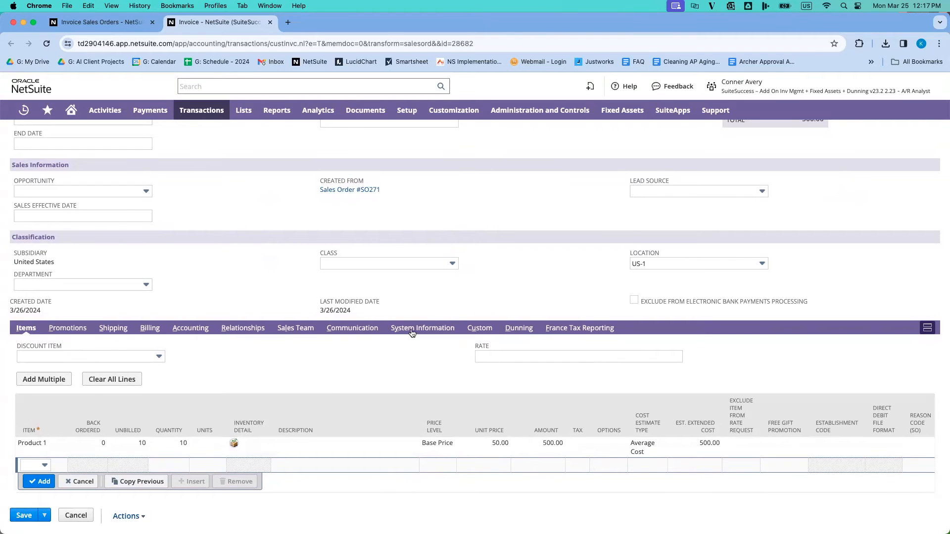
pyautogui.click(233, 445)
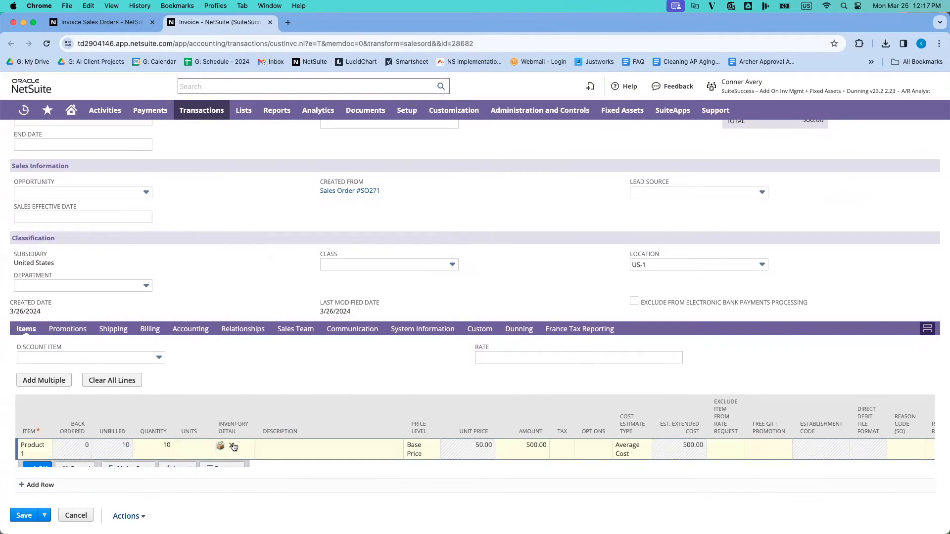
pyautogui.click(221, 445)
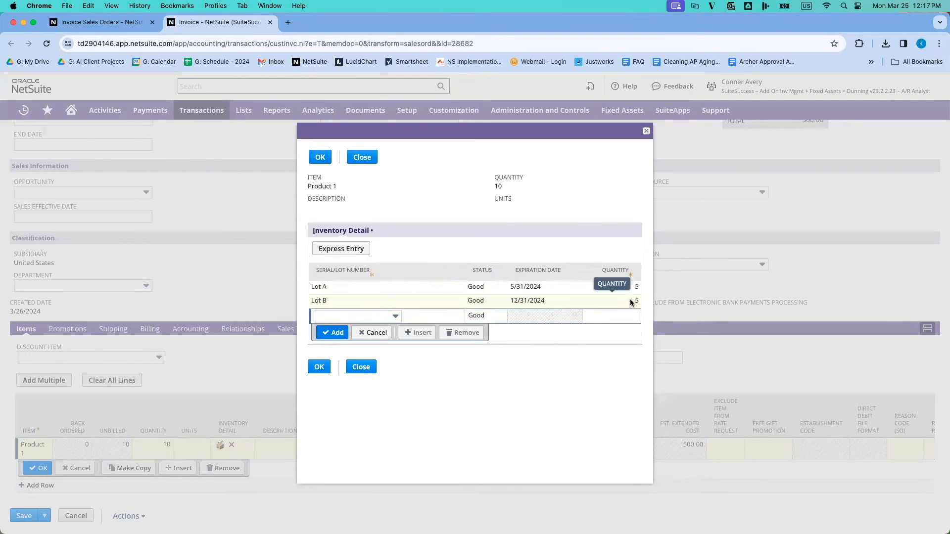
pyautogui.click(320, 369)
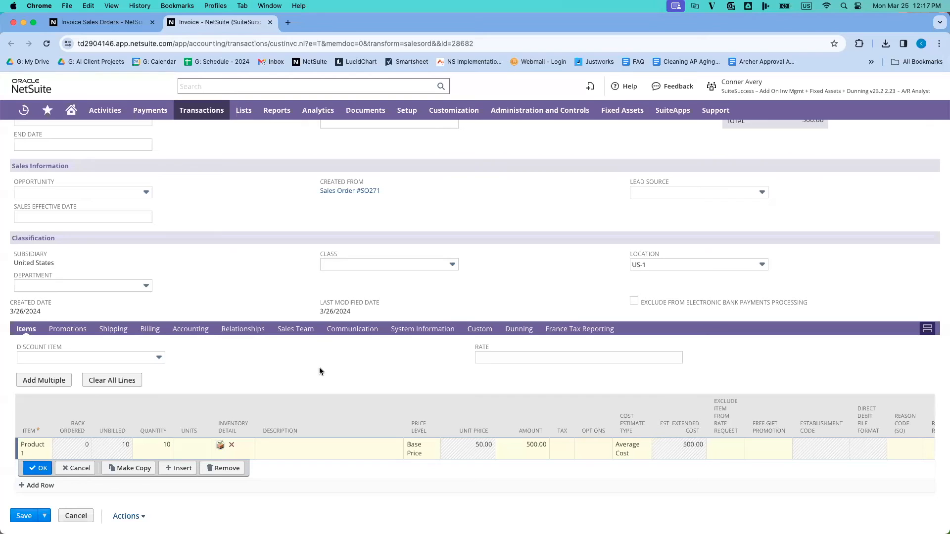
# Step: Review the invoice's billing terms, bill-to address and receivables account, and check its header and summary
pyautogui.click(150, 330)
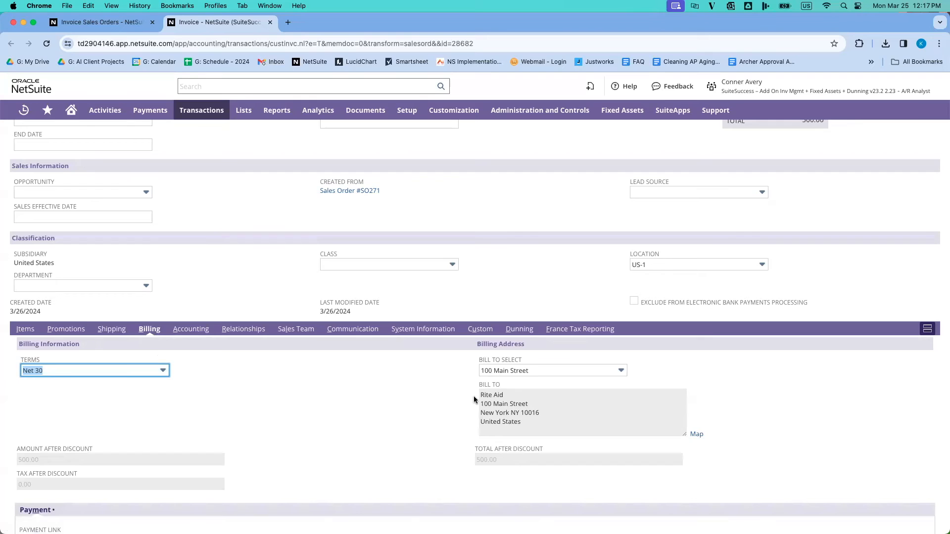
pyautogui.click(191, 331)
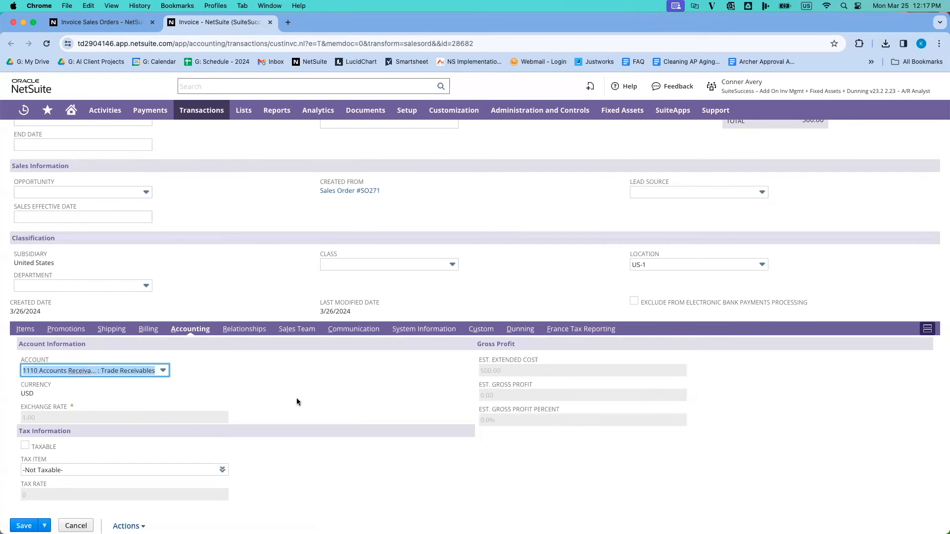
pyautogui.moveTo(123, 373)
pyautogui.scroll(1, 152, 447)
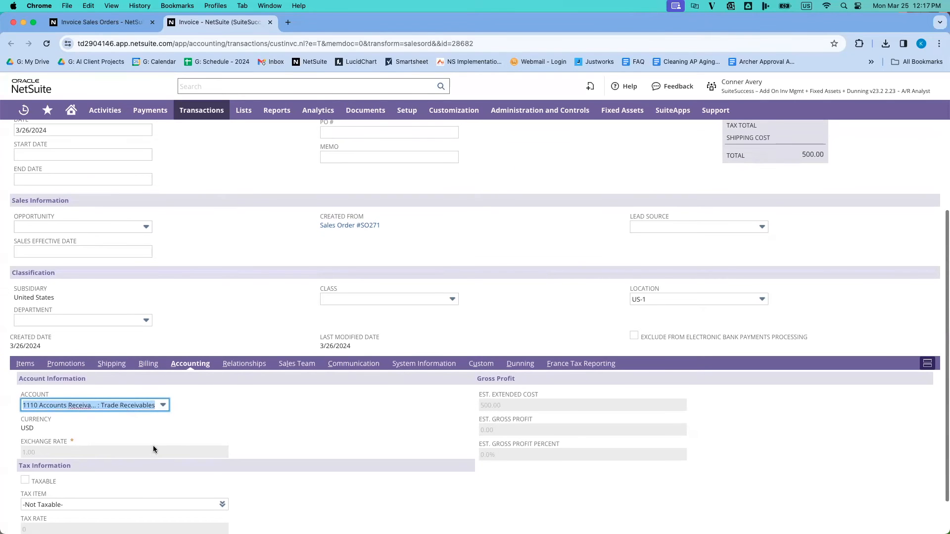
pyautogui.scroll(3, 153, 449)
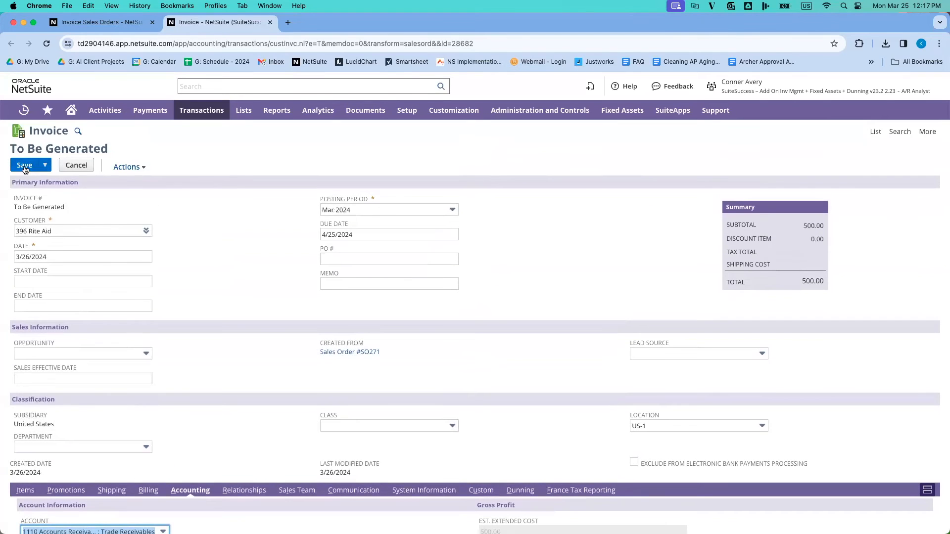
# Step: Save the Rite Aid invoice and open its newly saved record from the recent records
pyautogui.click(24, 167)
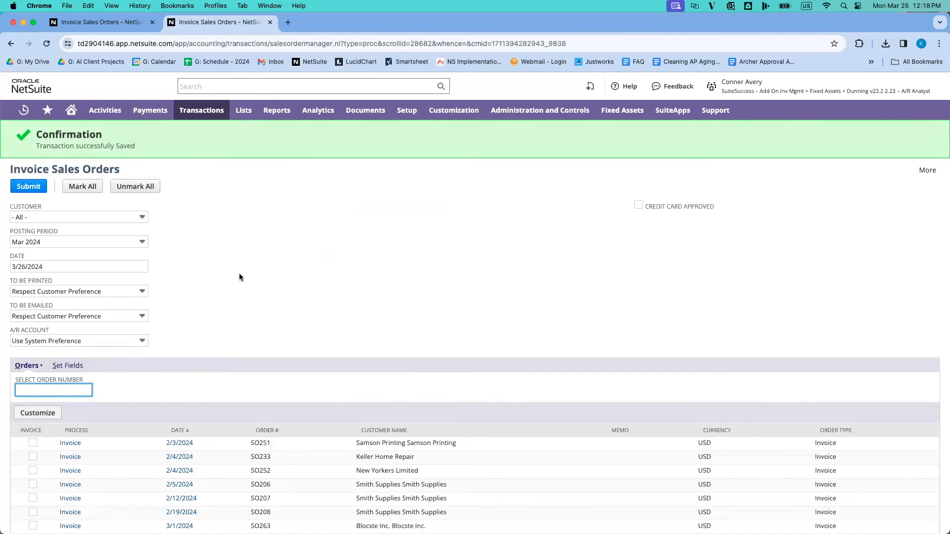
pyautogui.moveTo(23, 111)
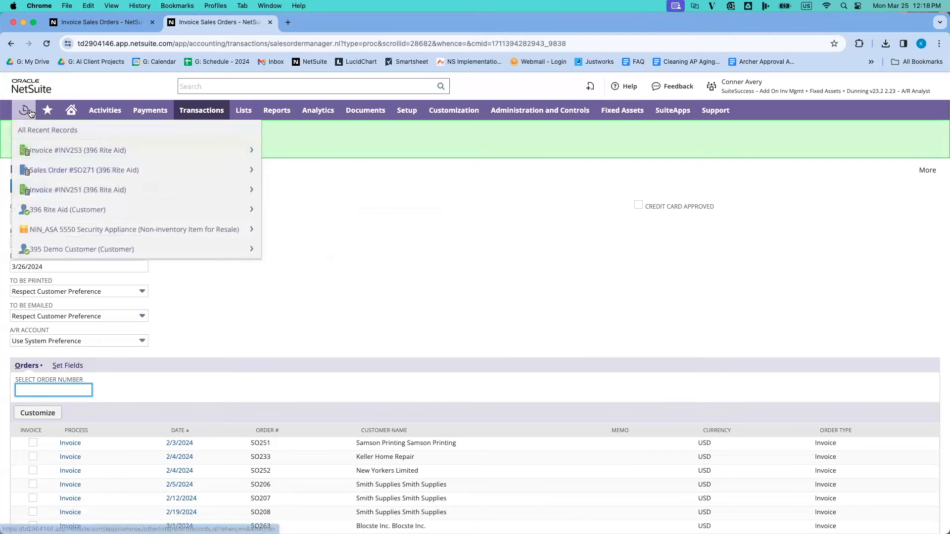
pyautogui.click(42, 150)
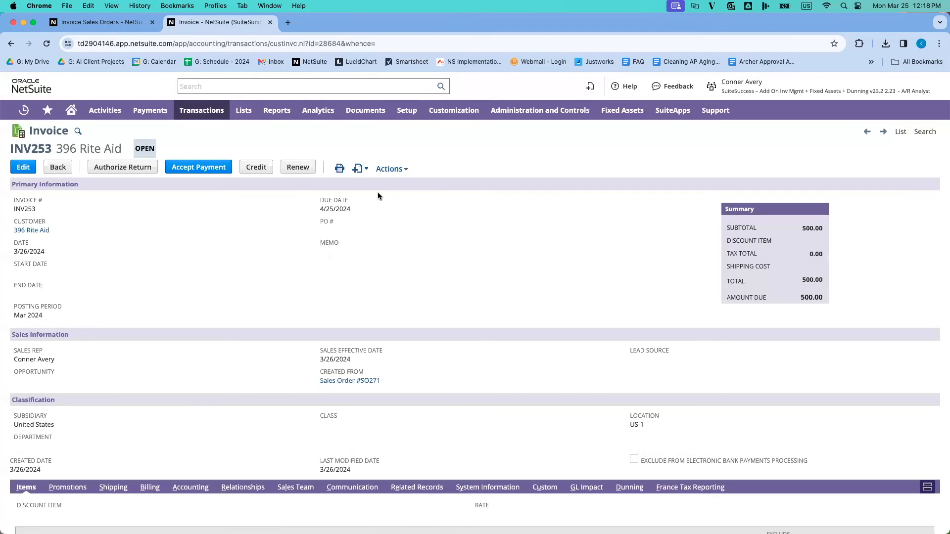
# Step: Review the general ledger impact of the Rite Aid invoice, checking the debited and credited accounts, and return to the invoice
pyautogui.moveTo(404, 171)
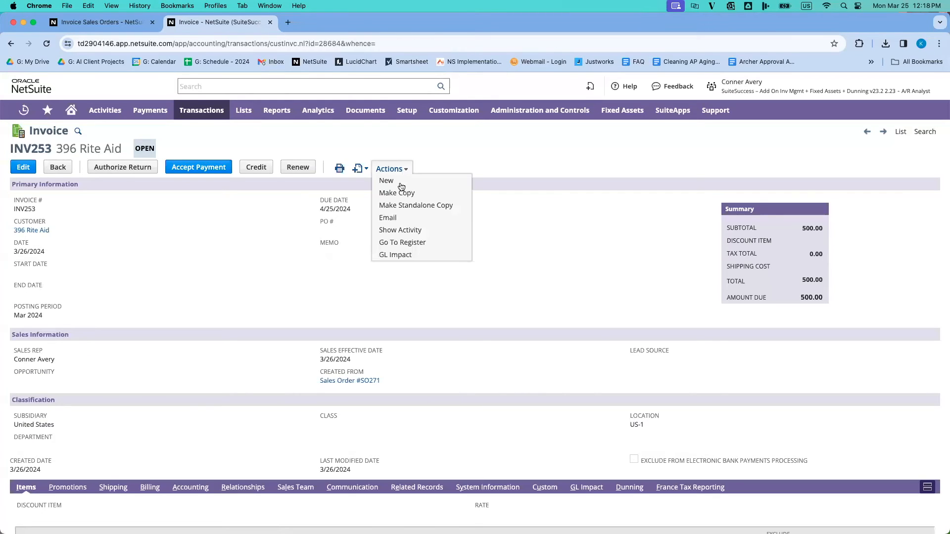
pyautogui.click(399, 254)
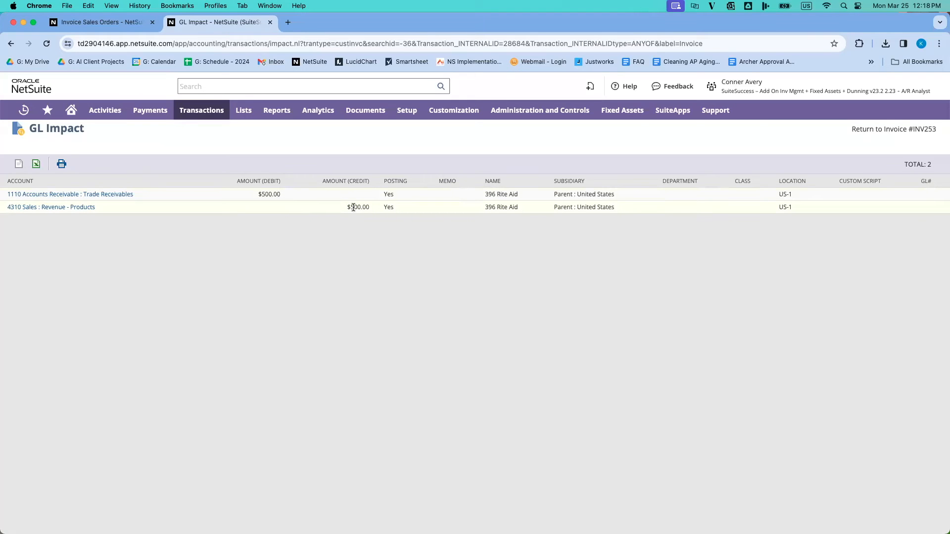
pyautogui.click(896, 130)
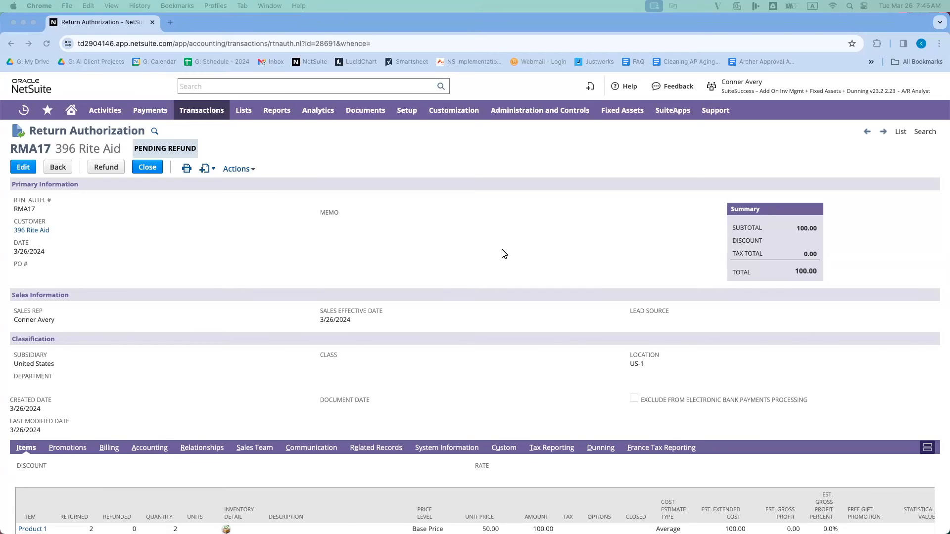
# Step: Refund the Rite Aid return authorization with a credit memo, confirm the inventory detail for Product 1 and save the memo
pyautogui.click(115, 169)
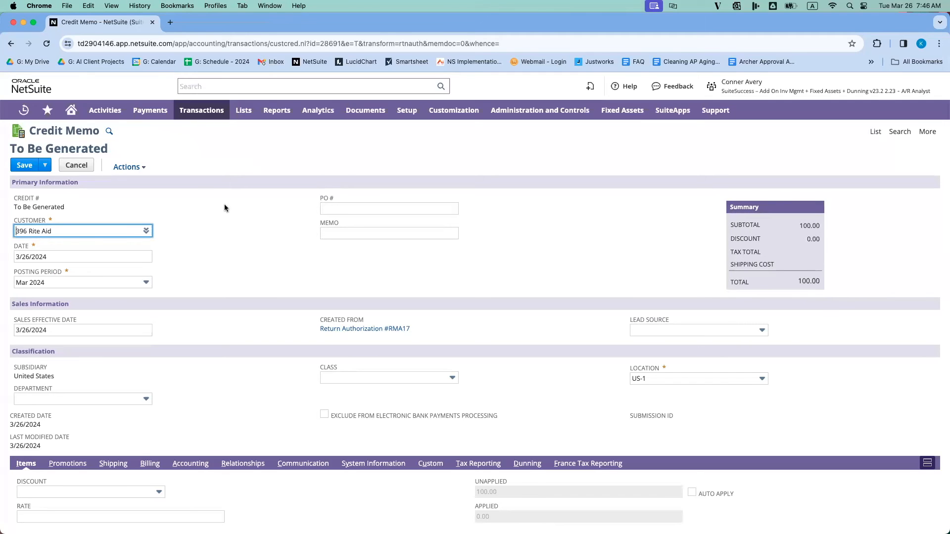
pyautogui.scroll(-5, 286, 255)
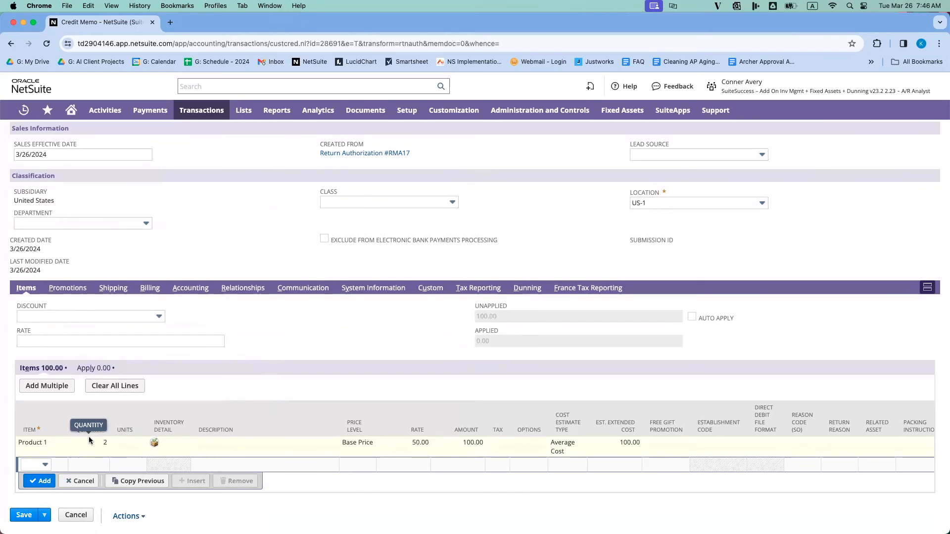
pyautogui.click(154, 444)
pyautogui.click(141, 445)
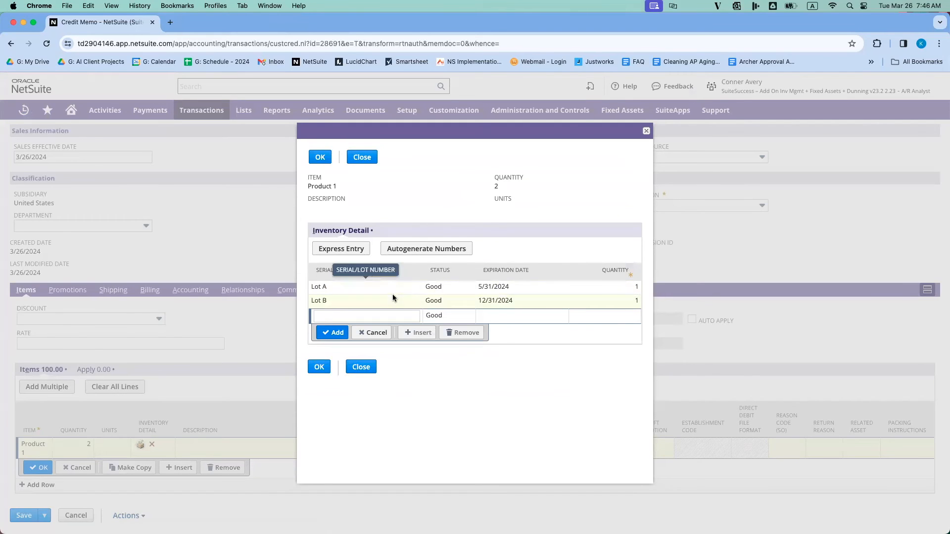
pyautogui.click(322, 367)
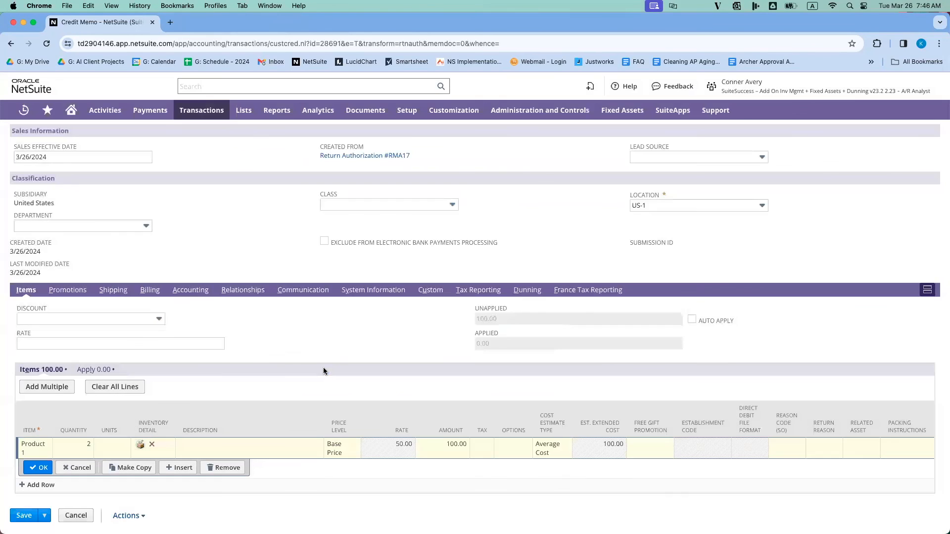
pyautogui.click(24, 516)
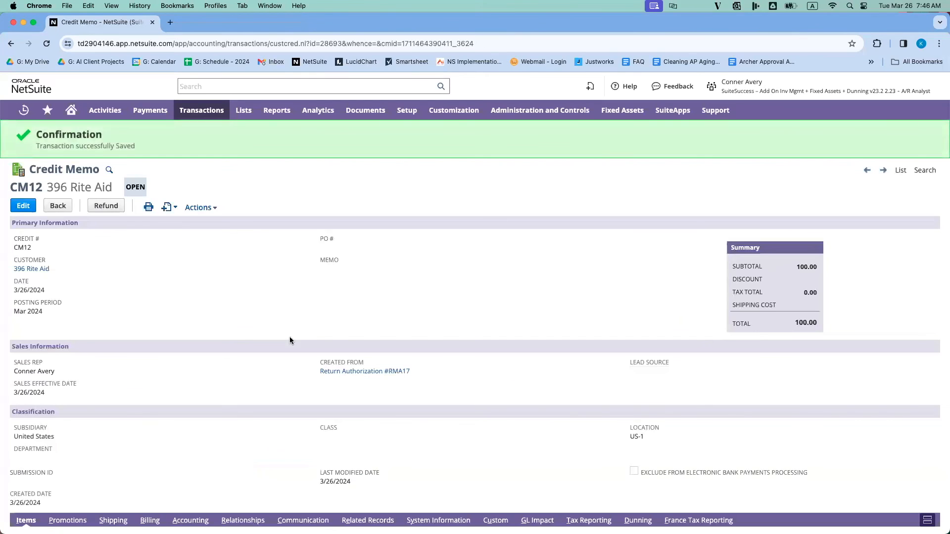
# Step: Review the general ledger impact of the Rite Aid credit memo, checking its receivables and revenue entries, and return to the memo
pyautogui.moveTo(211, 207)
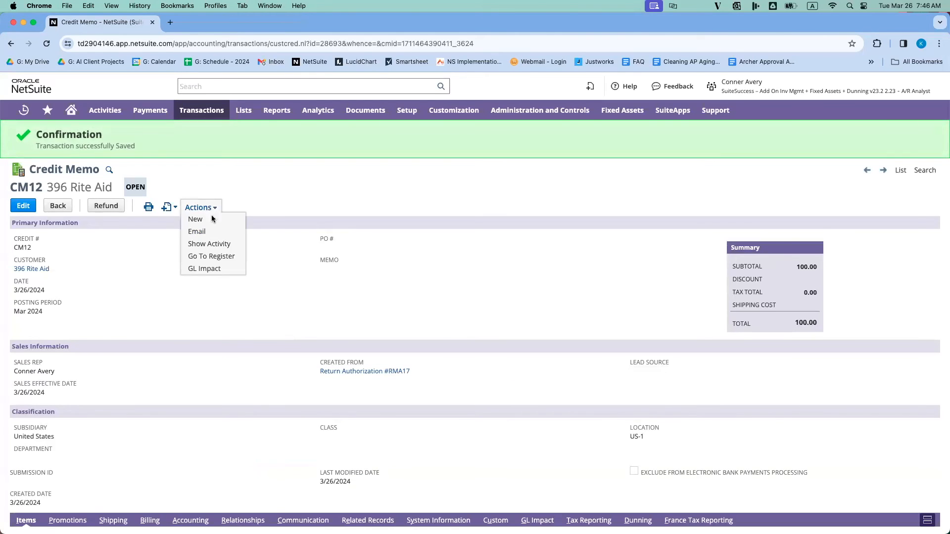
pyautogui.click(212, 268)
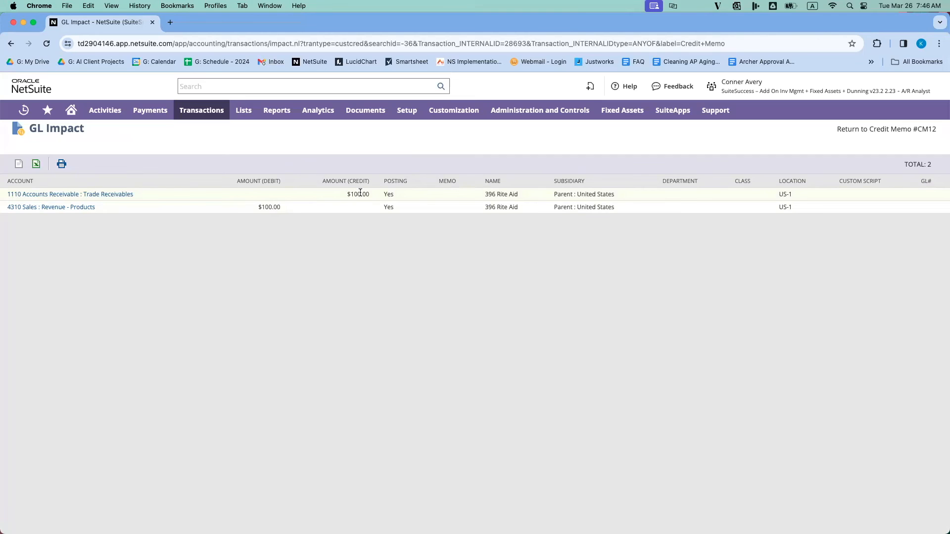
pyautogui.click(881, 132)
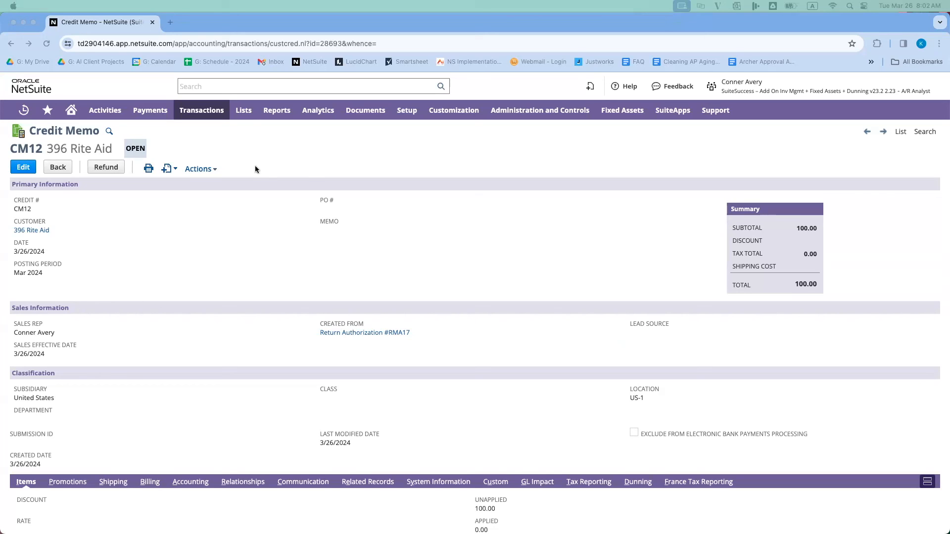
# Step: Start a new customer payment and choose Rite Aid as the customer
pyautogui.click(204, 130)
pyautogui.moveTo(212, 115)
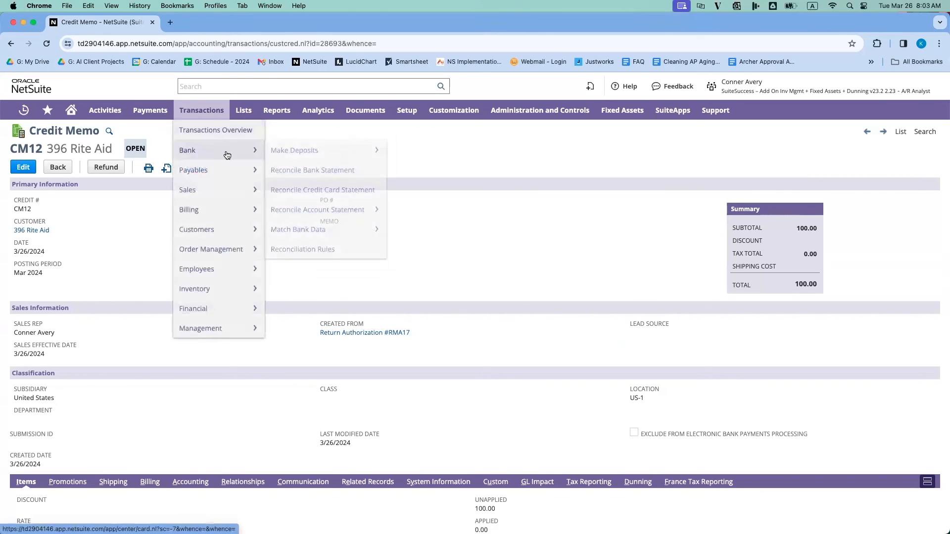
pyautogui.moveTo(244, 233)
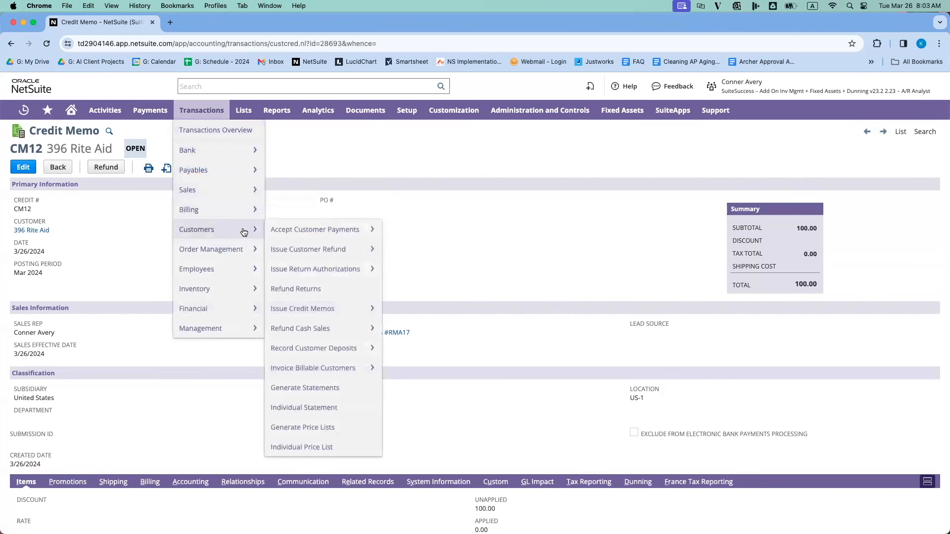
pyautogui.click(340, 229)
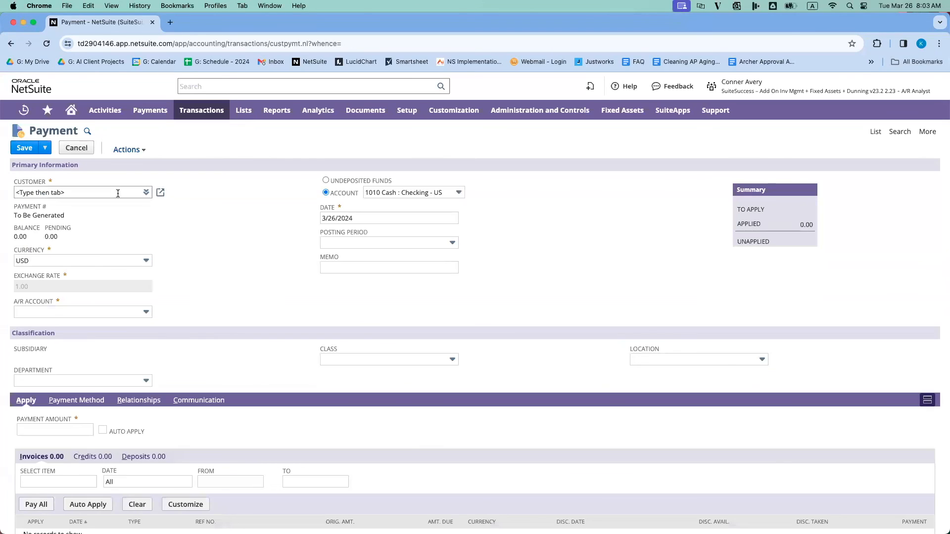
pyautogui.click(117, 192)
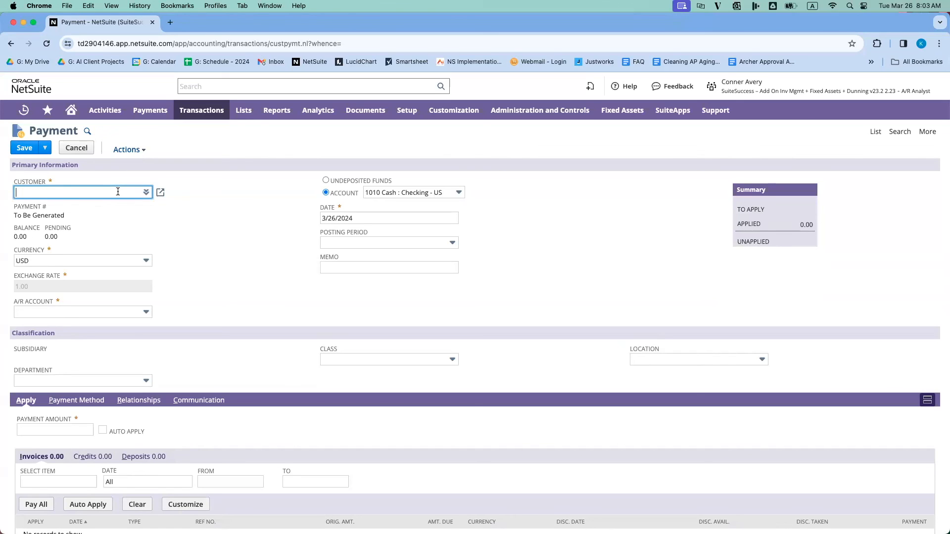
pyautogui.write('rite')
pyautogui.click(123, 205)
# Step: Apply the payment to Rite Aid's open 500.00 invoice and apply the 100.00 credit memo against it
pyautogui.scroll(-2, 209, 269)
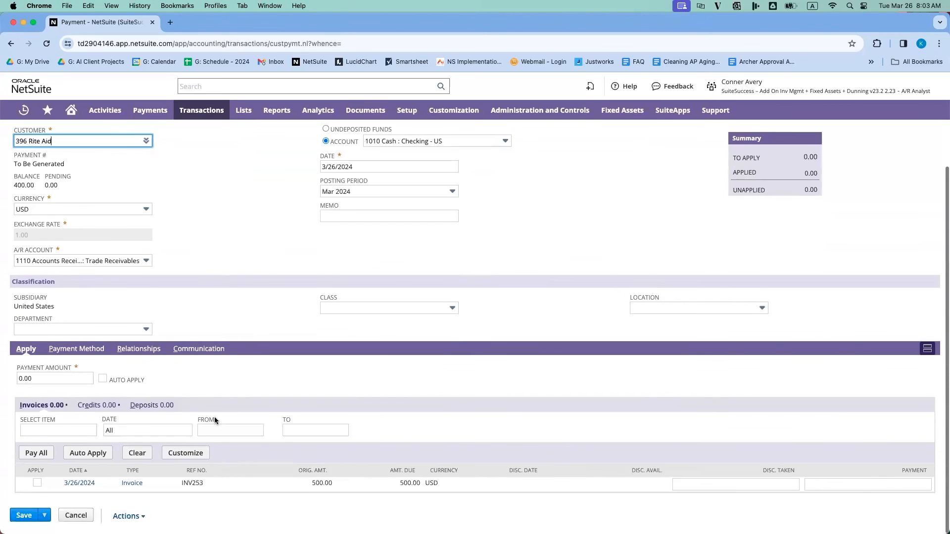
pyautogui.click(37, 484)
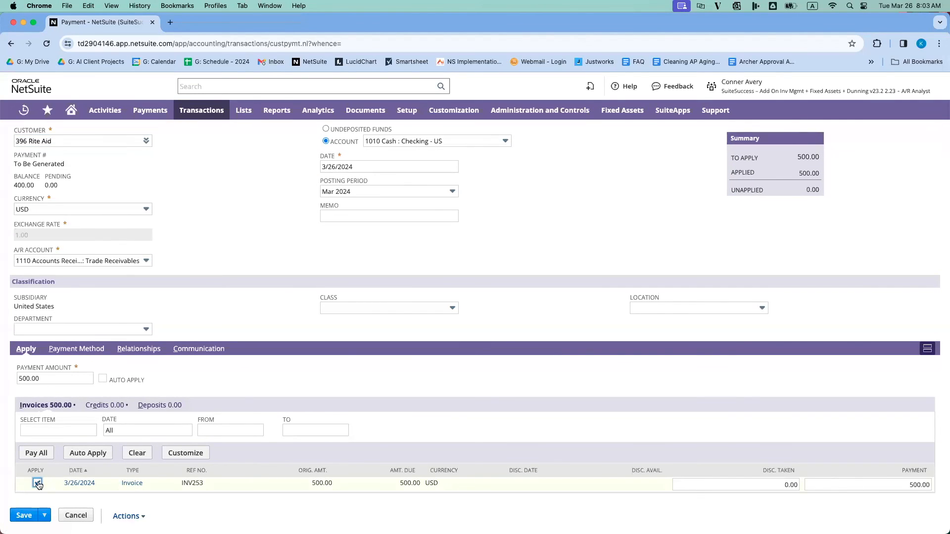
pyautogui.click(105, 406)
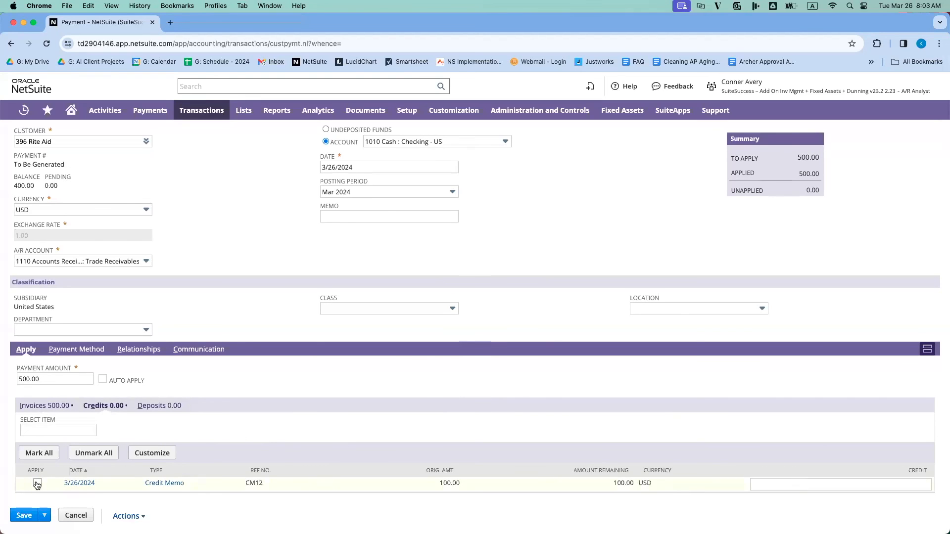
pyautogui.click(37, 484)
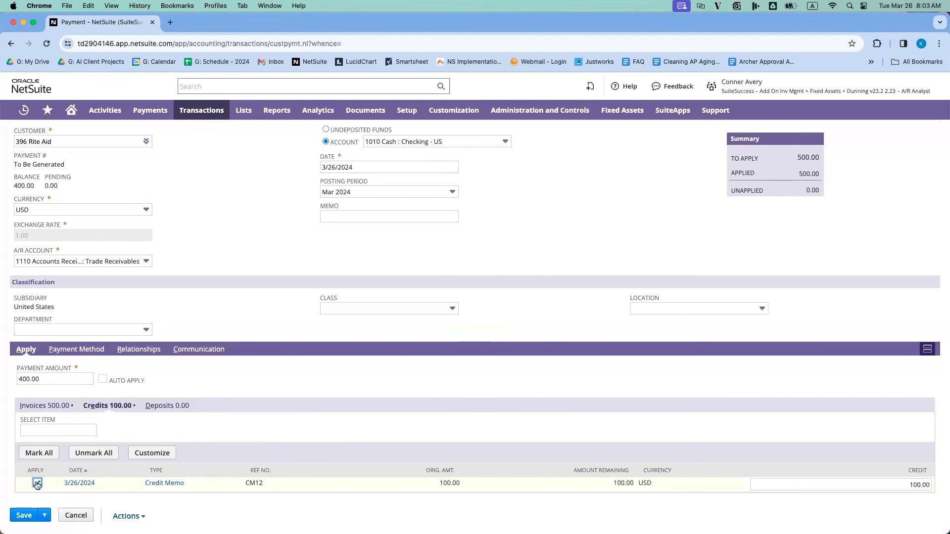
# Step: Set the payment method to Check, enter the check number and save the payment
pyautogui.click(93, 350)
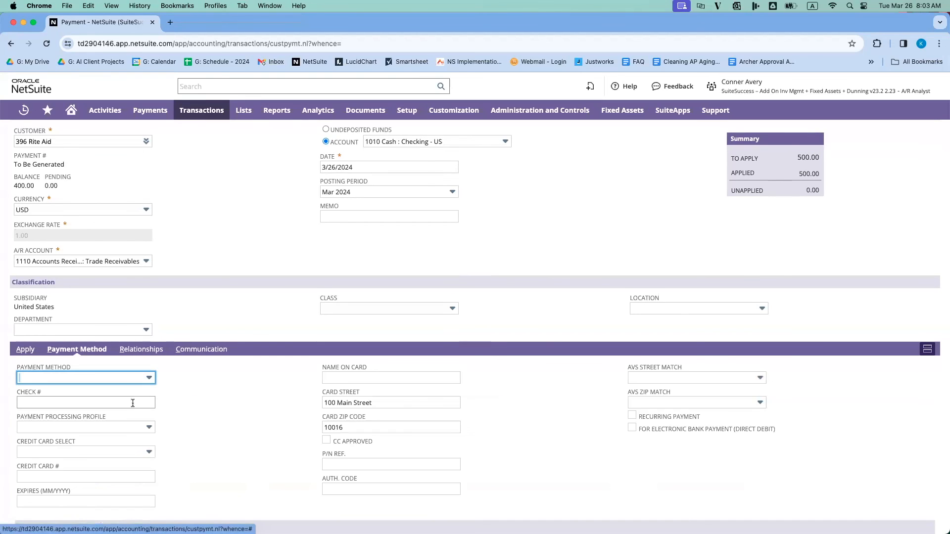
pyautogui.click(124, 379)
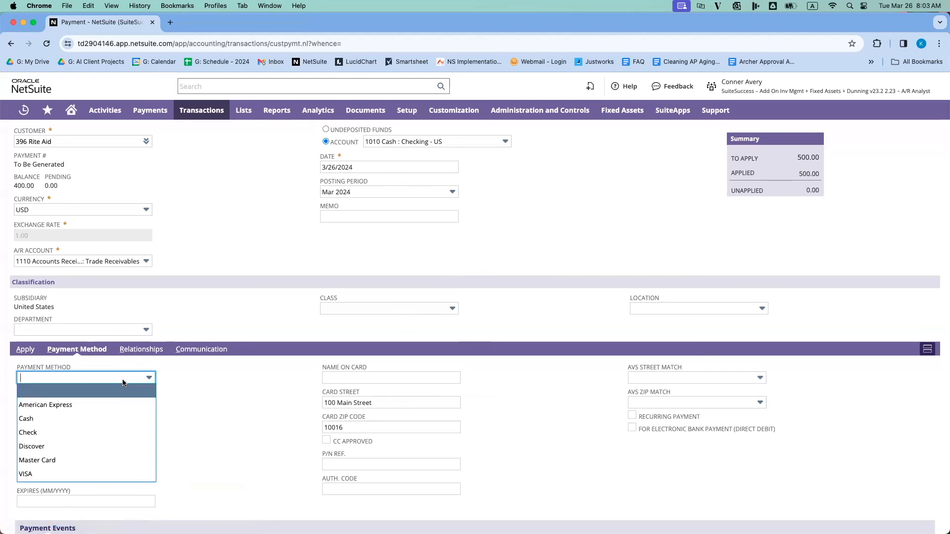
pyautogui.click(109, 433)
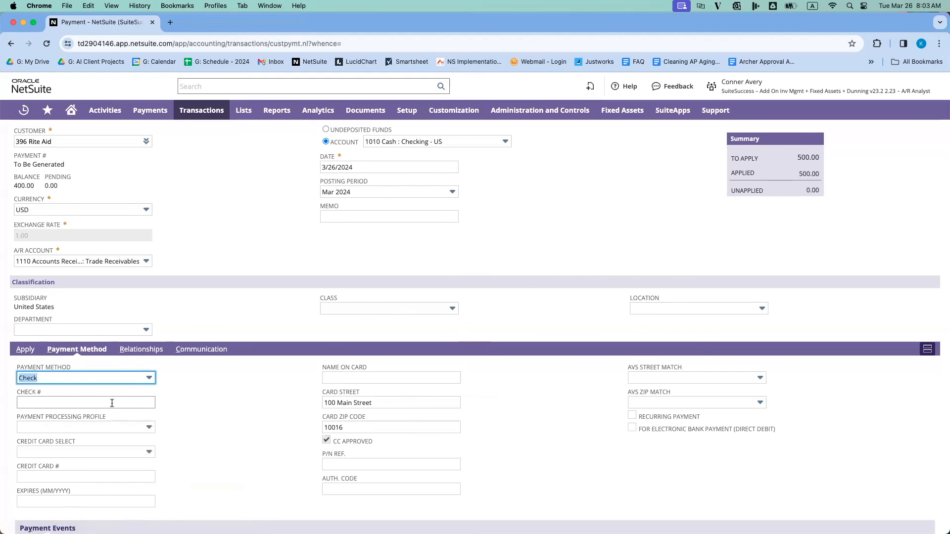
pyautogui.click(112, 402)
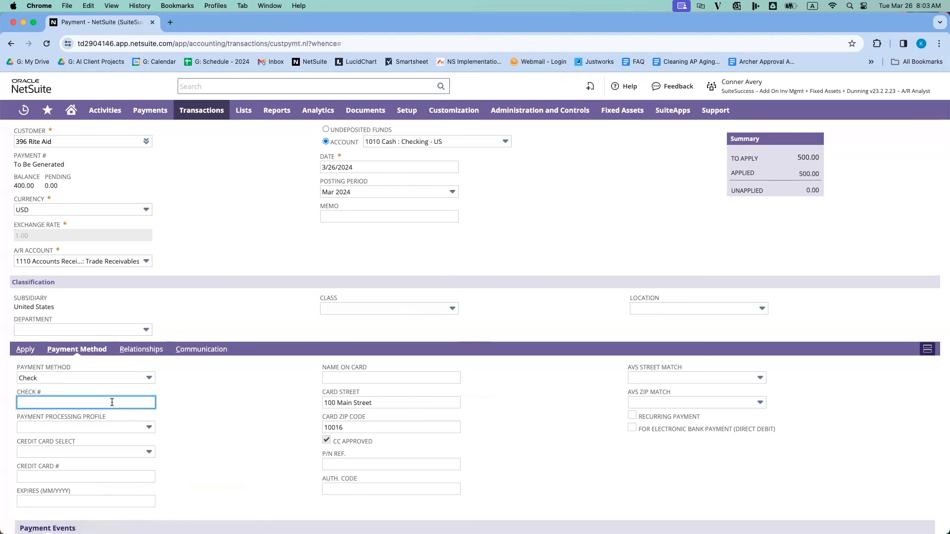
pyautogui.write('55465')
pyautogui.scroll(-3, 157, 434)
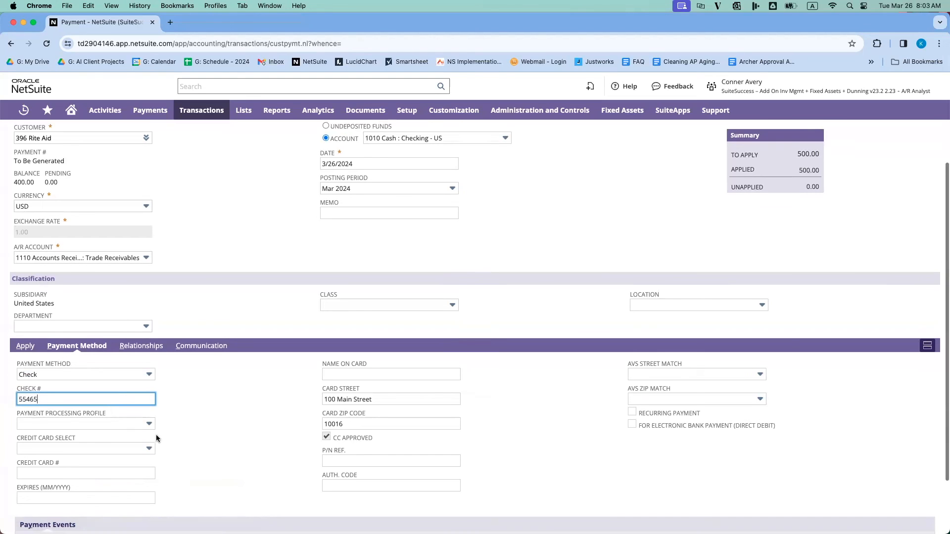
pyautogui.click(27, 517)
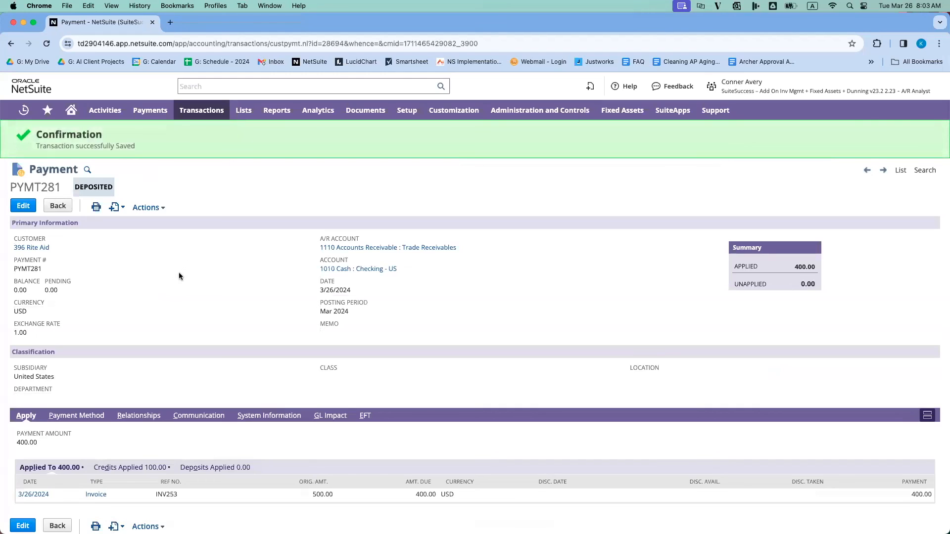
# Step: Review the general ledger impact of the Rite Aid payment, checking its cash and receivables entries, and return to the payment
pyautogui.moveTo(157, 208)
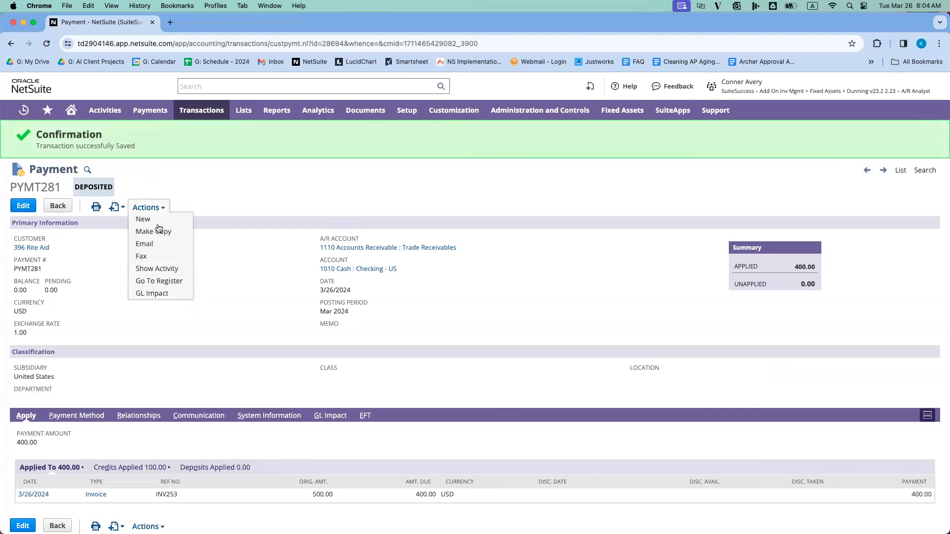
pyautogui.click(156, 289)
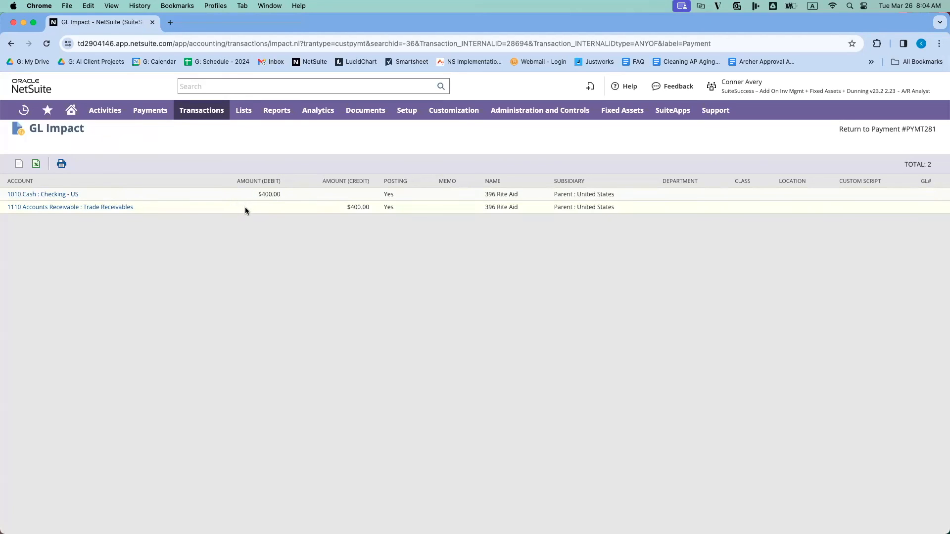
pyautogui.click(887, 130)
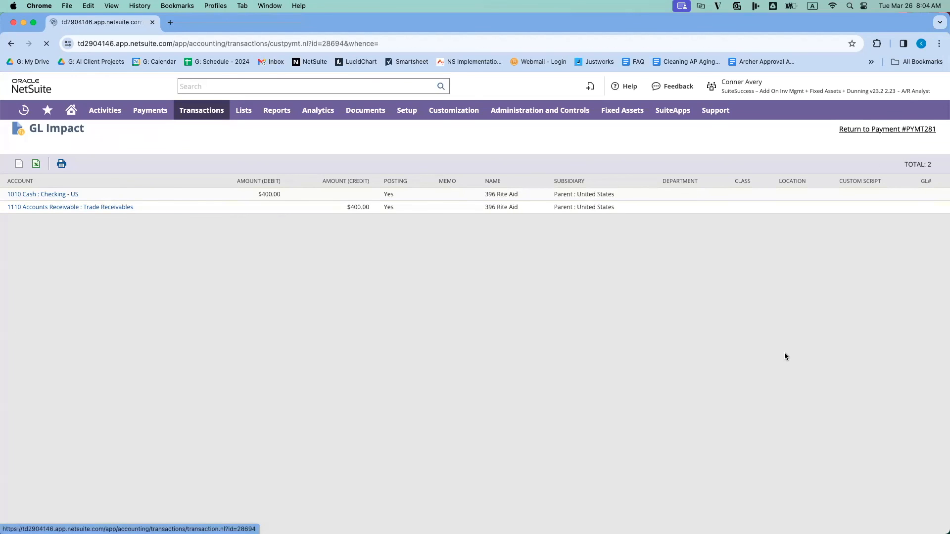